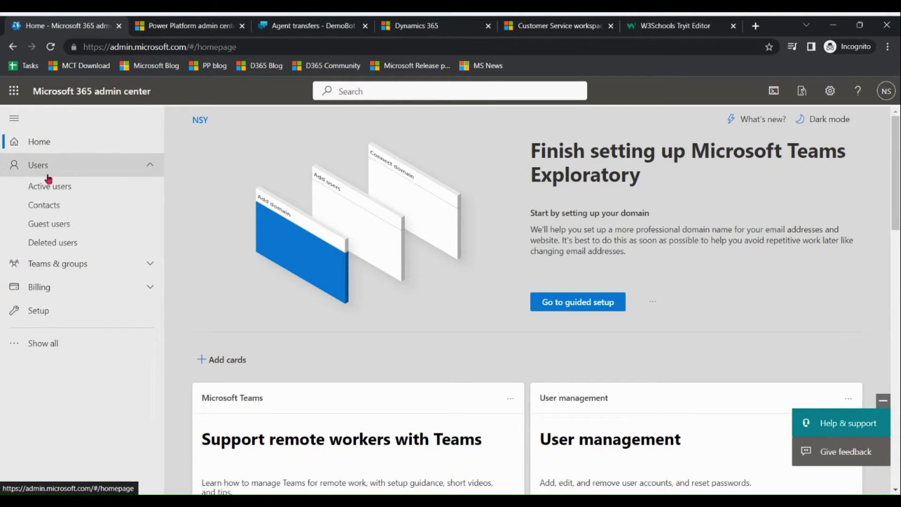
Review the user's licenses, turning Customer Service Enterprise and Digital Messaging vTrial apps off and back on.
left_click(55, 195)
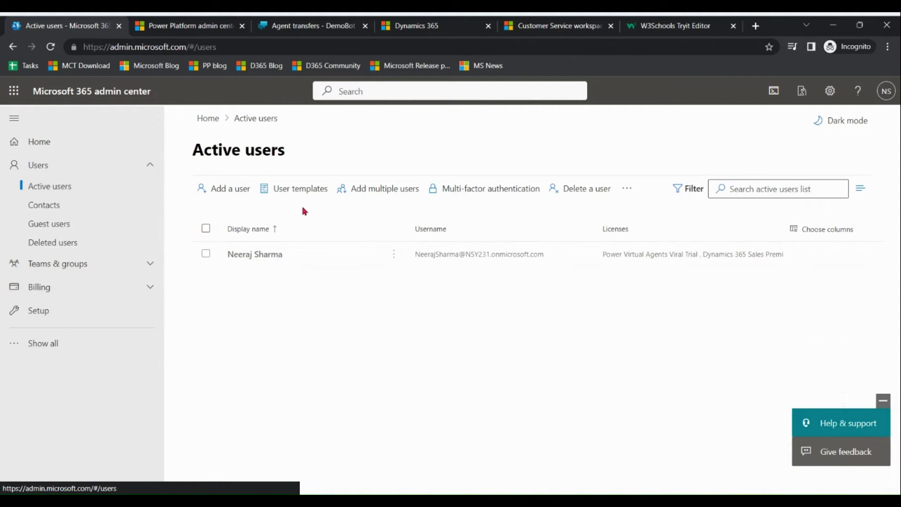
left_click(268, 258)
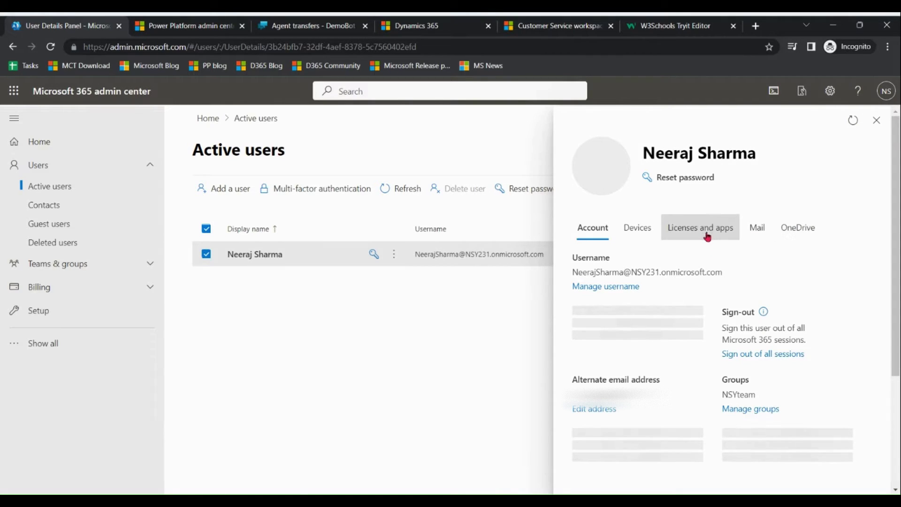
left_click(707, 229)
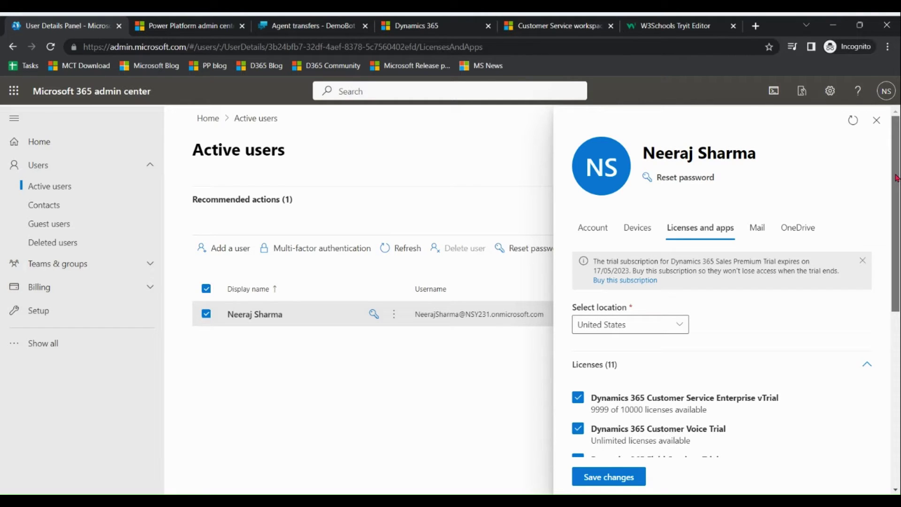
left_click_drag(897, 178, 898, 320)
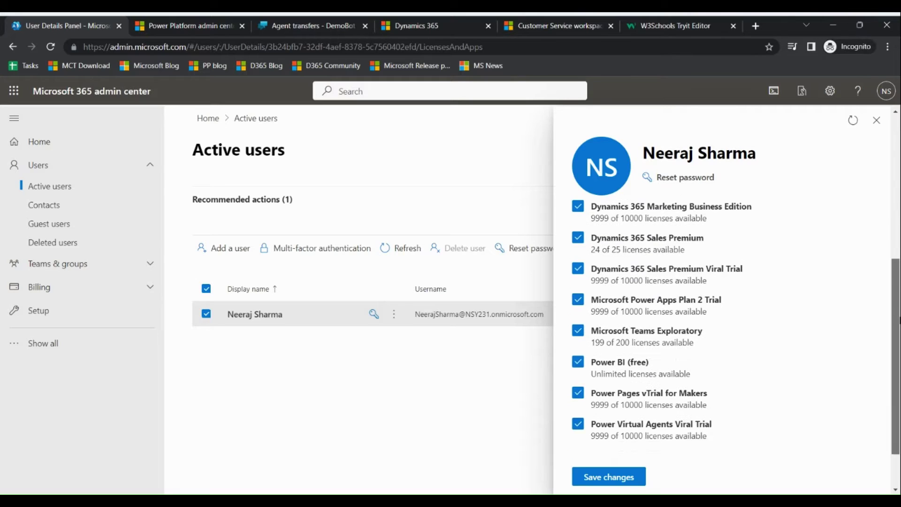
scroll(898, 321, "down", 1)
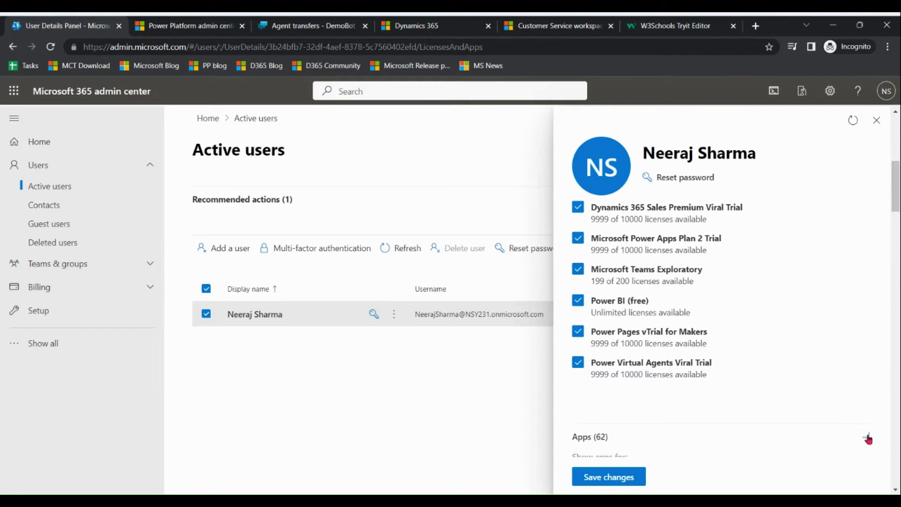
scroll(732, 317, "down", 5)
left_click(578, 258)
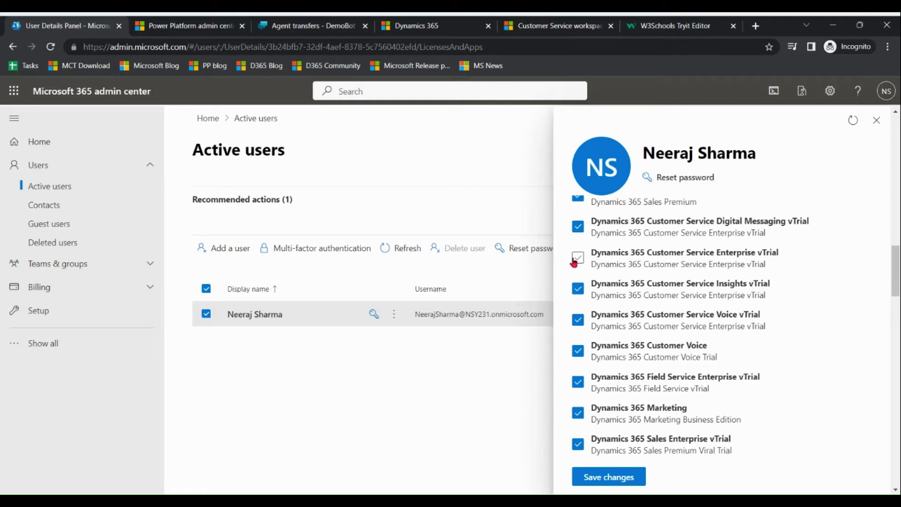
left_click(579, 227)
left_click(579, 226)
left_click(578, 258)
left_click(876, 120)
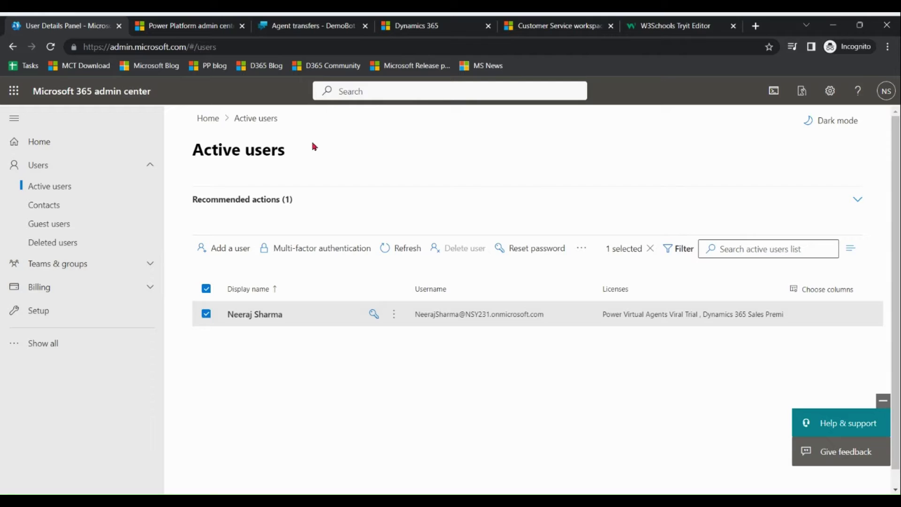
Check the user's roles in Customer Service Trial under Users + permissions, including Omnichannel administrator.
left_click(194, 28)
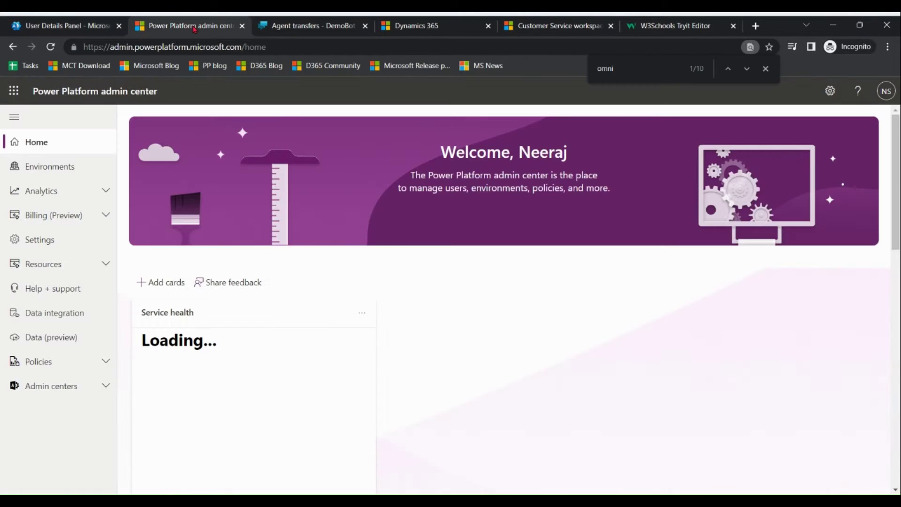
left_click(57, 170)
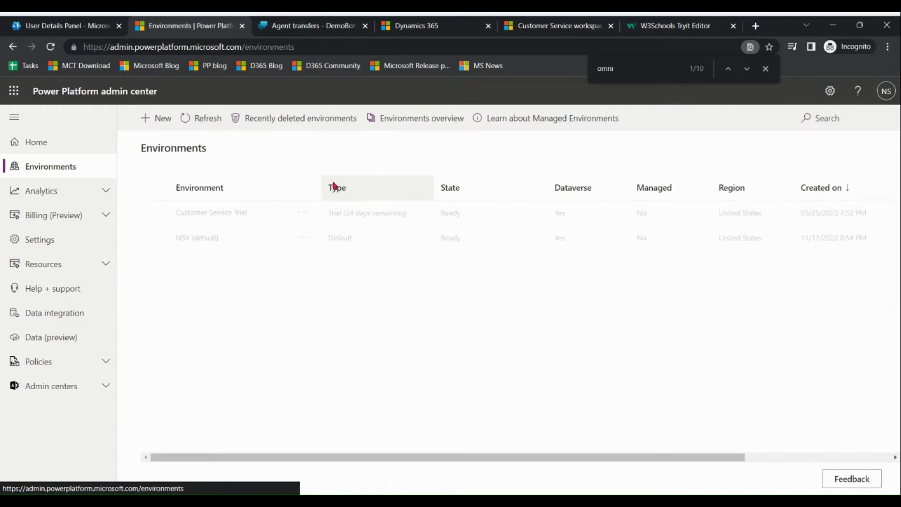
left_click(223, 215)
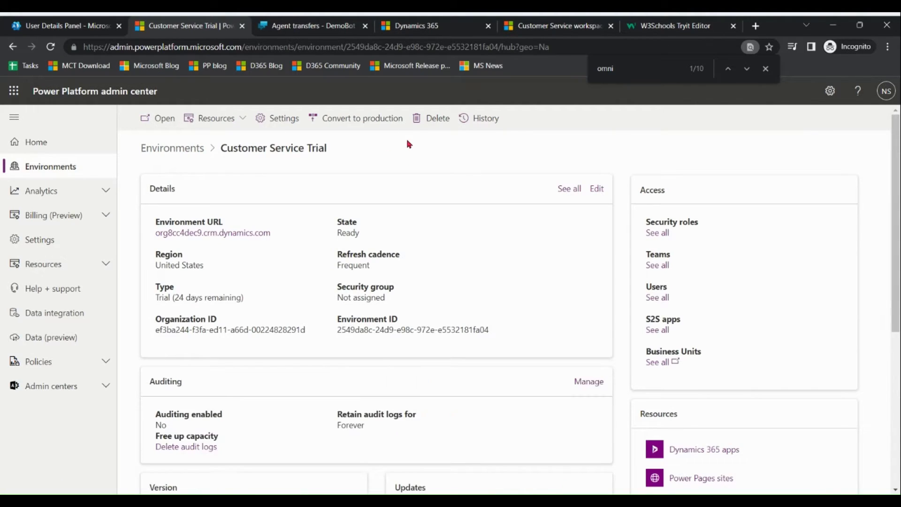
left_click(285, 121)
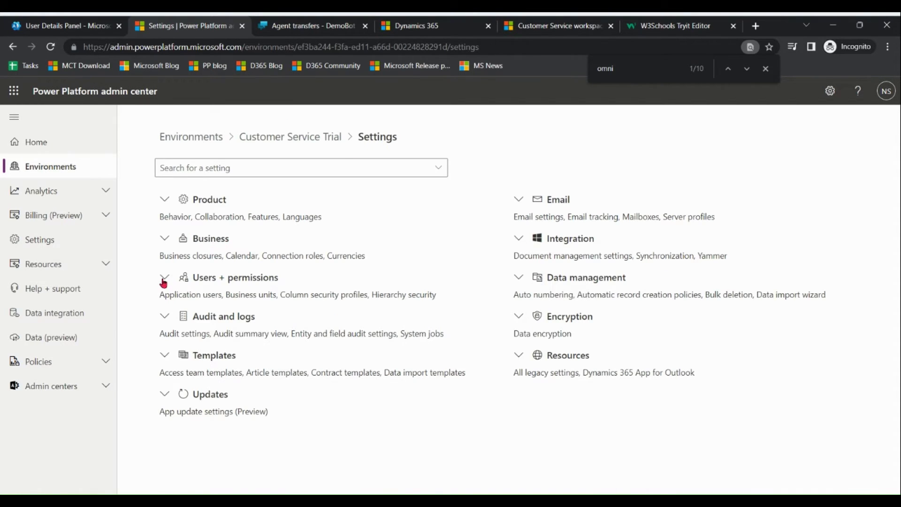
left_click(163, 279)
left_click(166, 449)
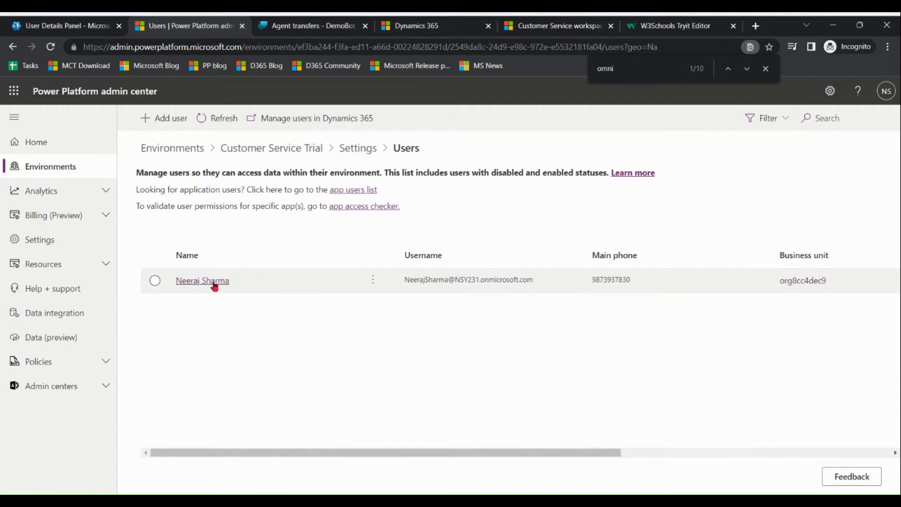
left_click(214, 282)
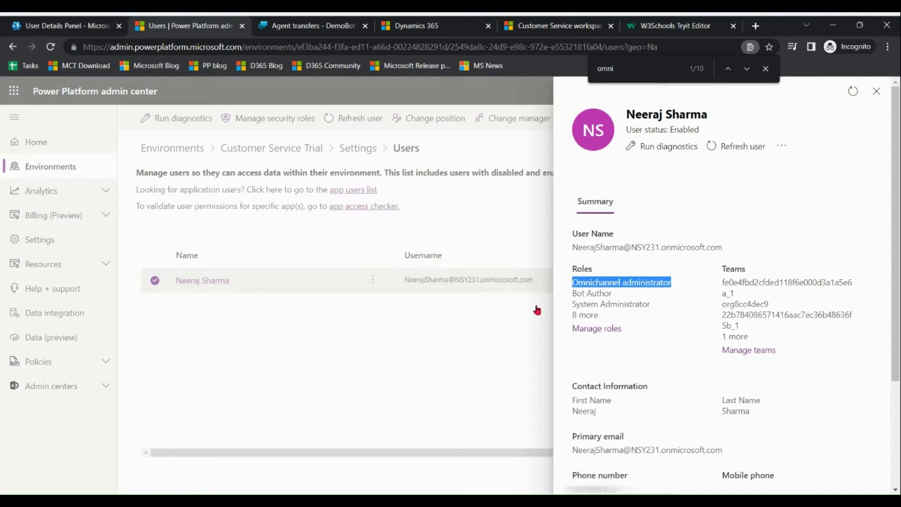
left_click(877, 93)
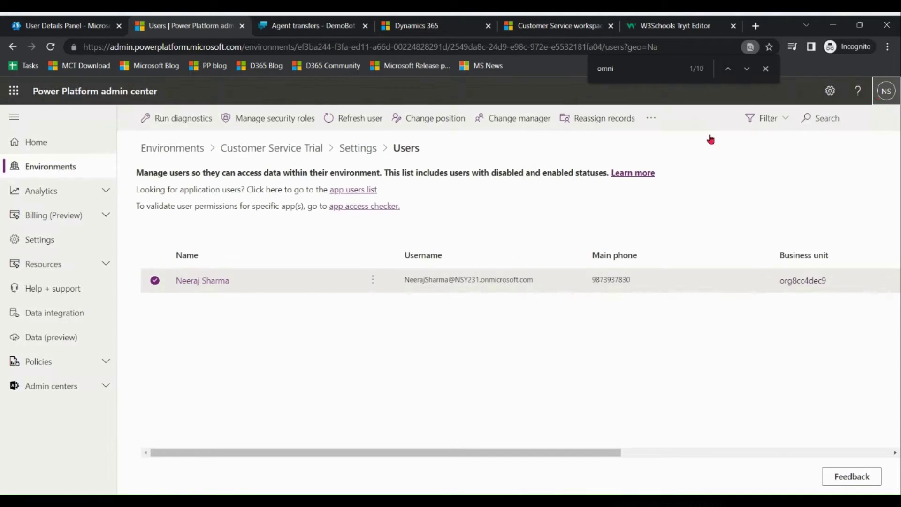
View Customer Service Trial's Dynamics 365 apps and search the page for 'omni' entries.
left_click(260, 151)
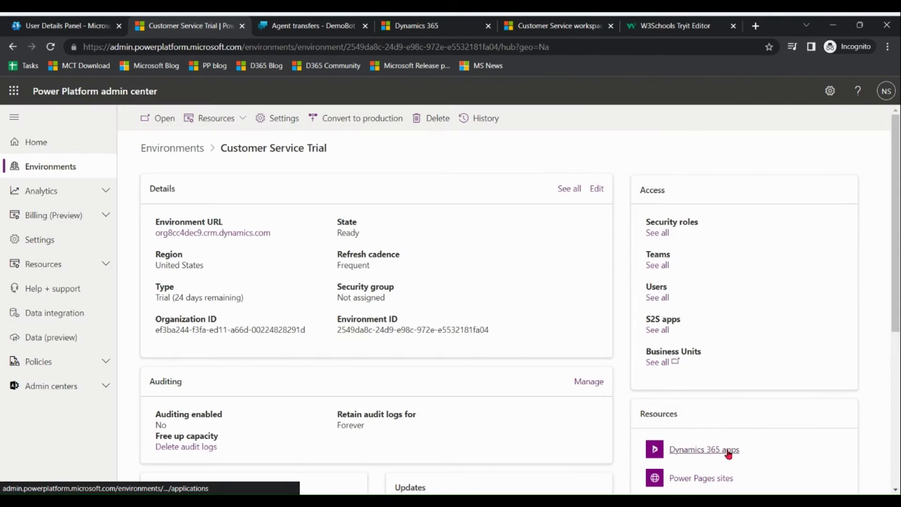
left_click(729, 452)
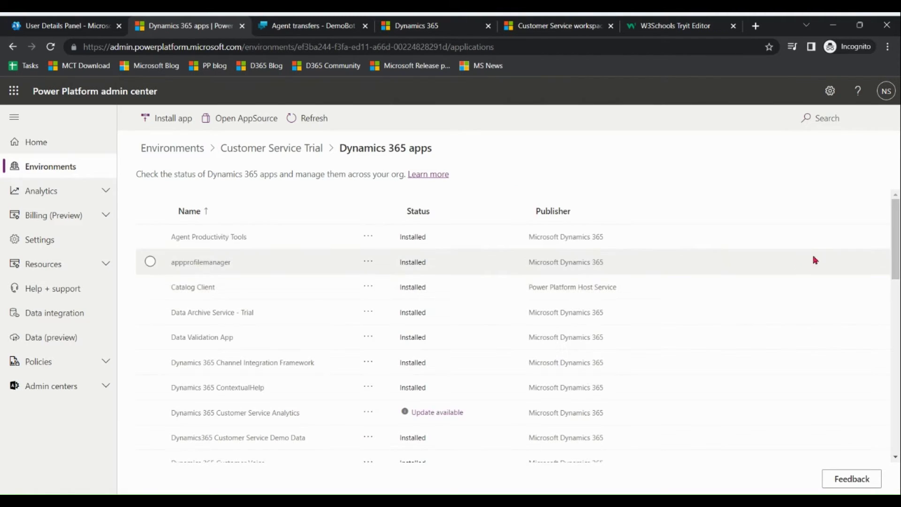
left_click_drag(896, 207, 893, 284)
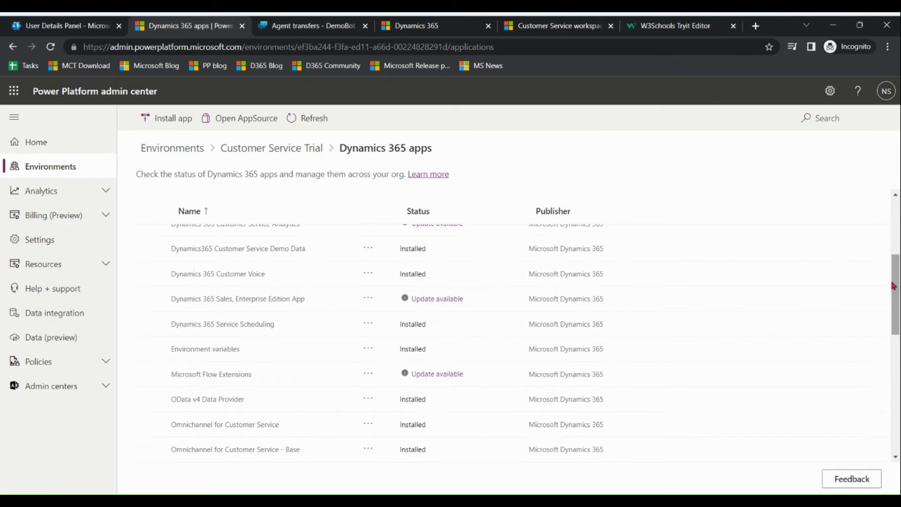
key("ctrl+f")
type("omni")
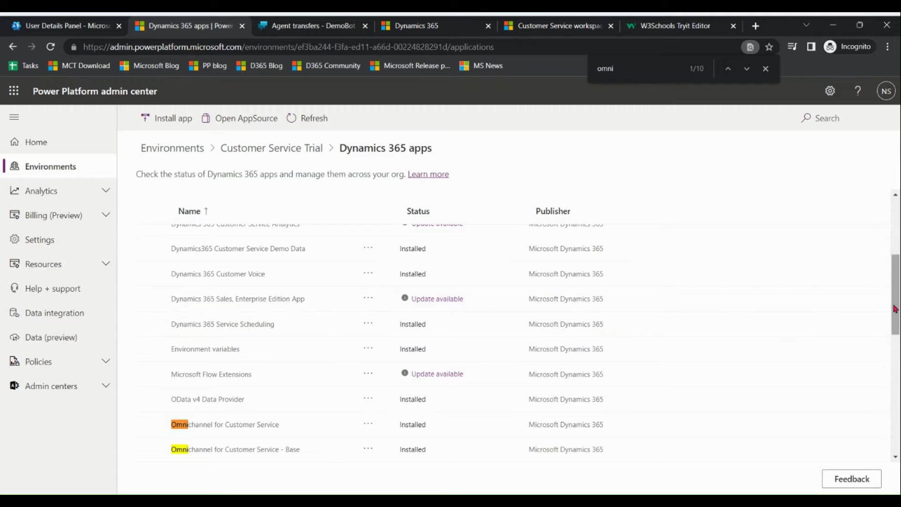
scroll(895, 305, "down", 2)
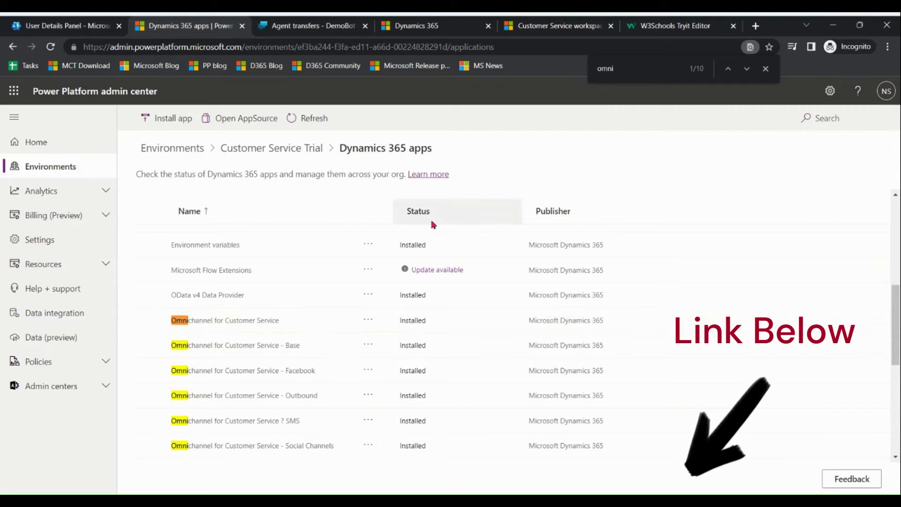
View DemoBot's Omnichannel agent-transfer panel, cancel it, and reopen DemoBot from the Chatbots list.
left_click(310, 25)
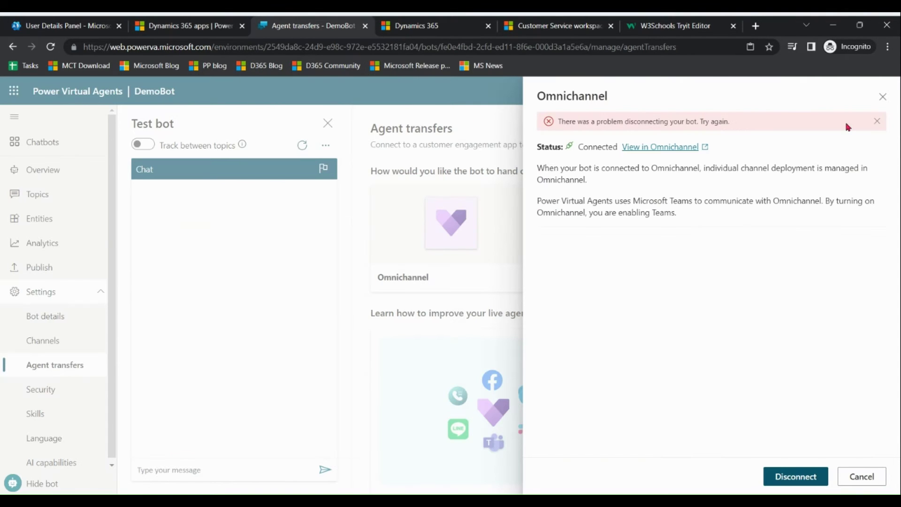
left_click(883, 97)
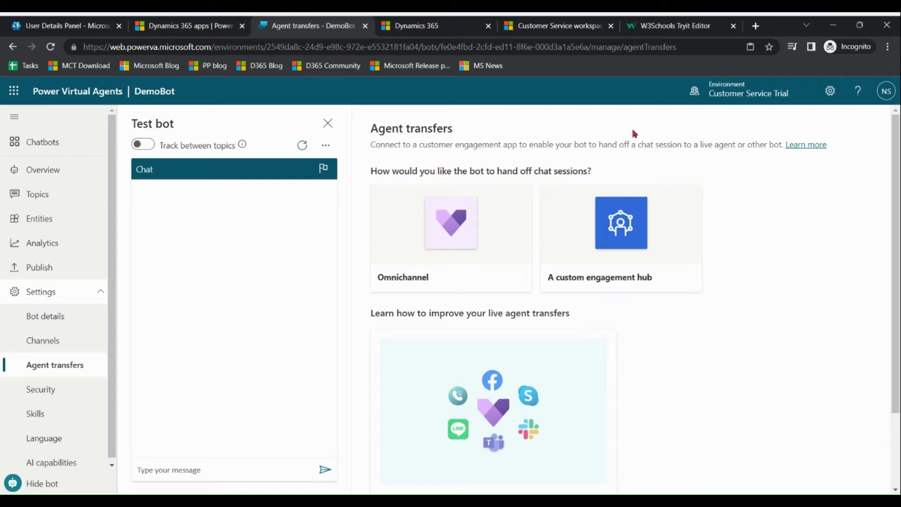
left_click(43, 142)
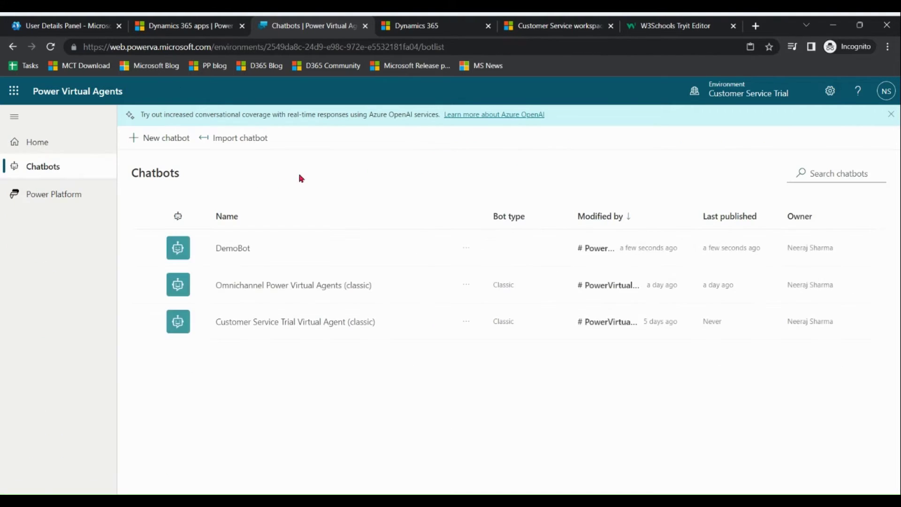
left_click(232, 249)
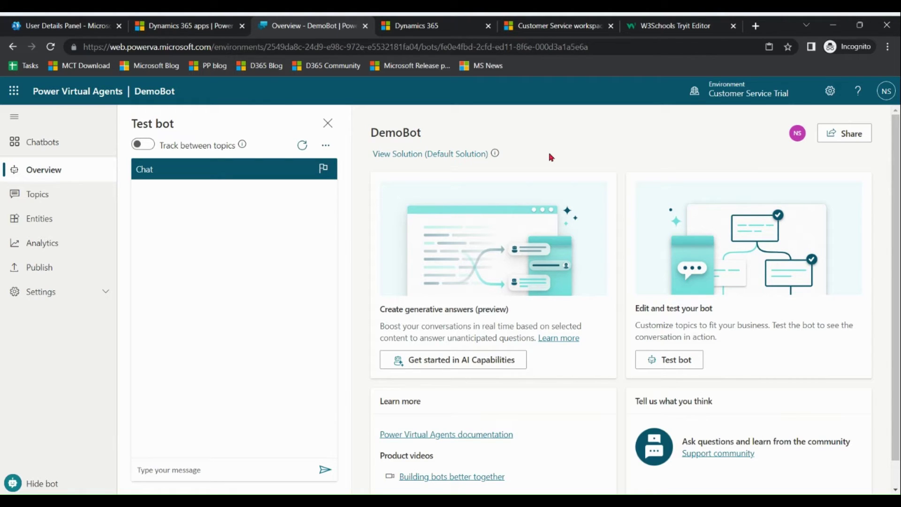
Look over the Welcome and Question about Coureses topics, returning to DemoBot's Topics list.
left_click(39, 197)
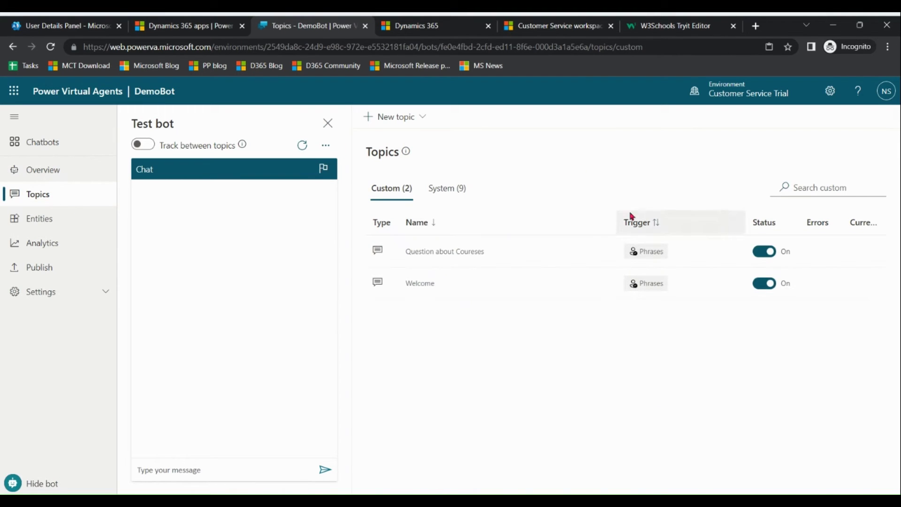
mouse_move(633, 284)
left_click(586, 287)
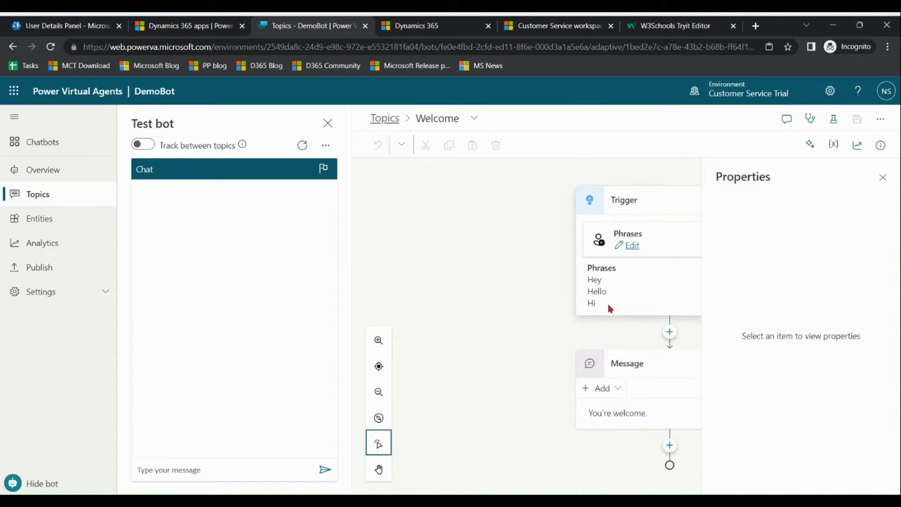
left_click(46, 200)
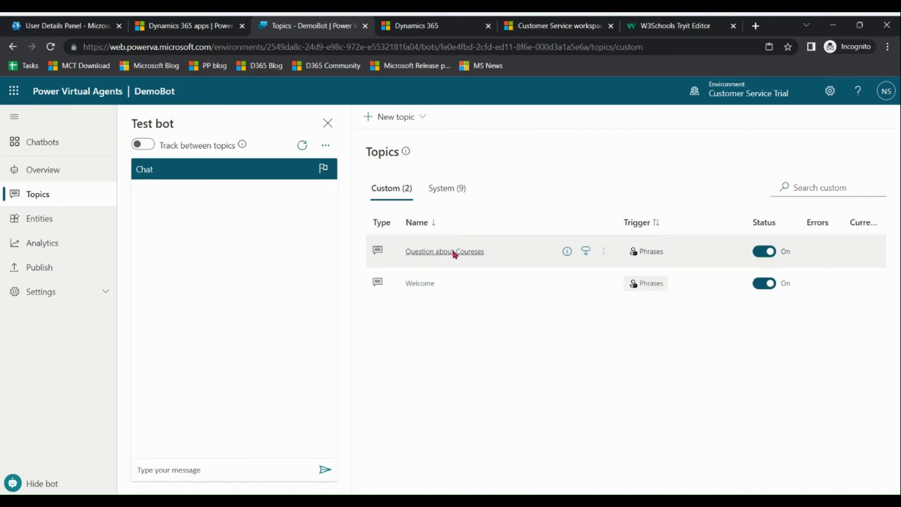
left_click(584, 252)
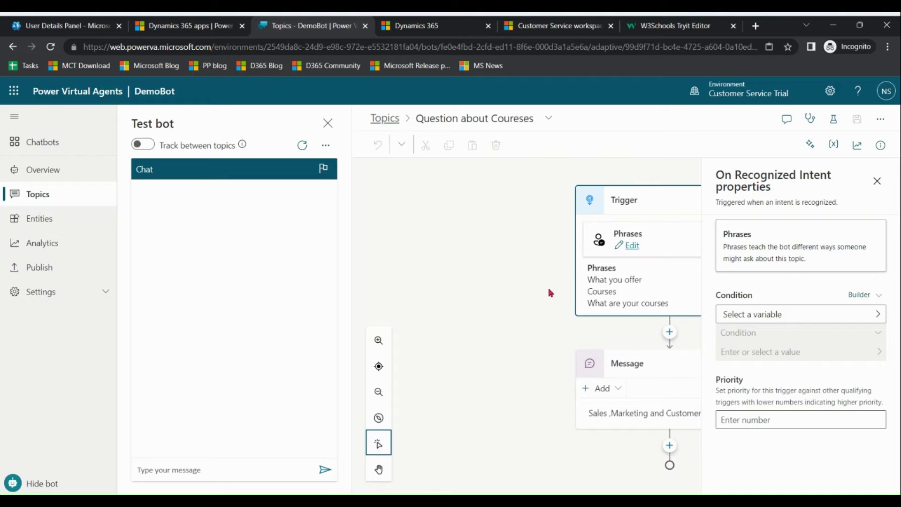
left_click(44, 200)
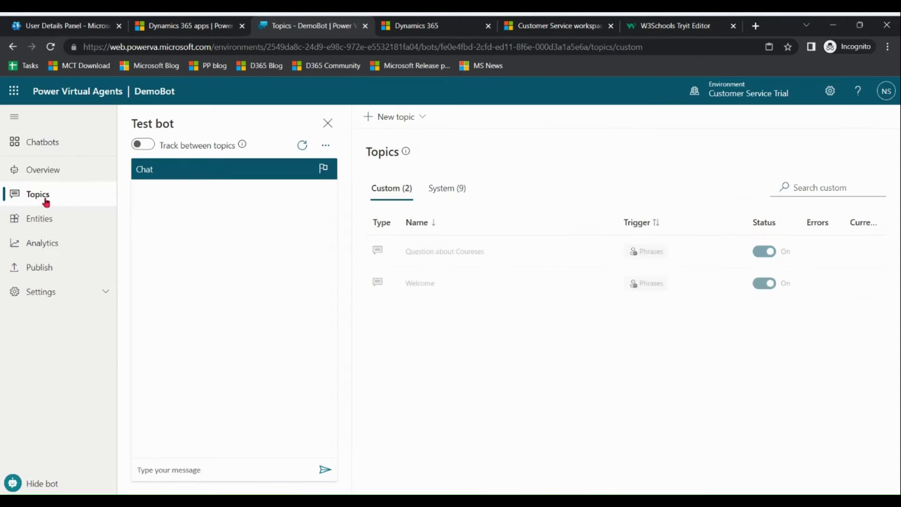
Inspect the Agent Talk system topic's Transfer conversation step and its agent message.
left_click(440, 190)
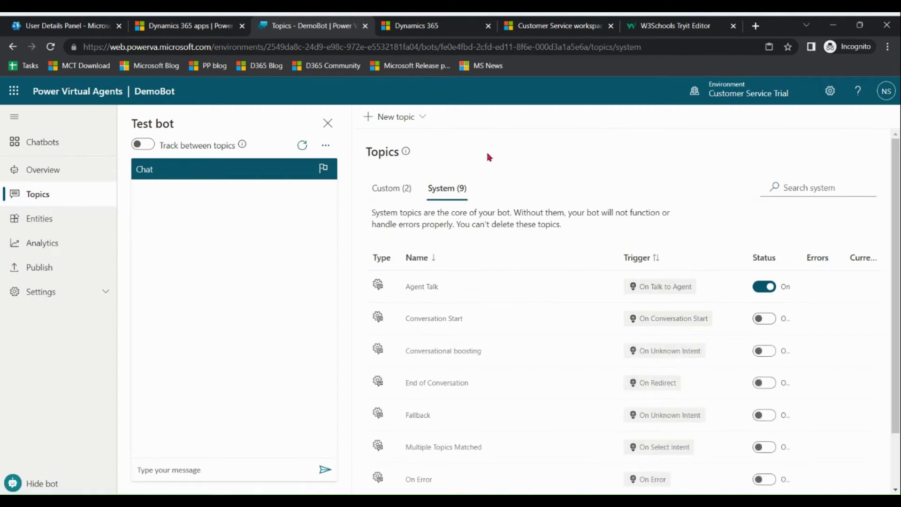
mouse_move(422, 286)
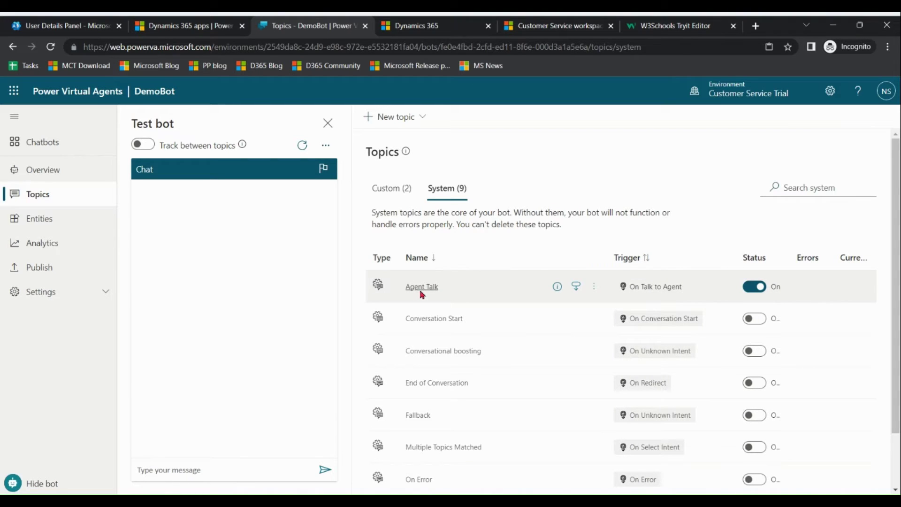
left_click(577, 288)
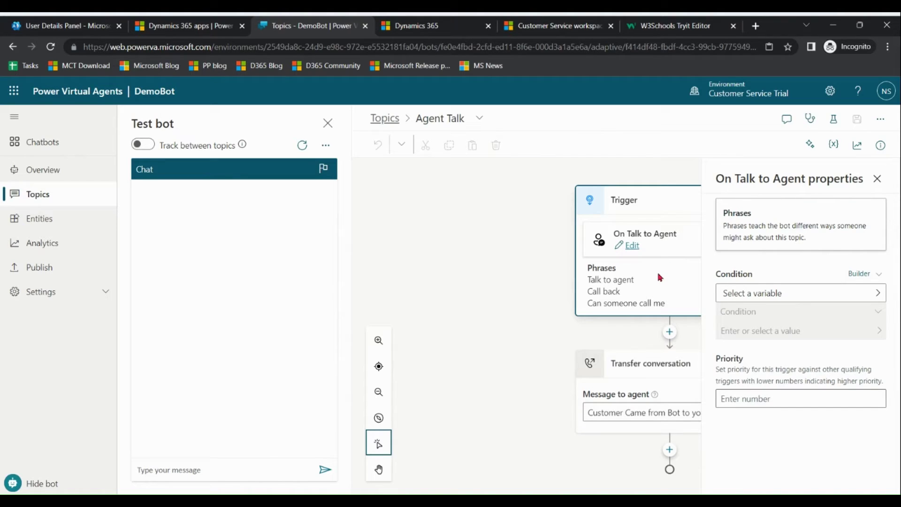
left_click(877, 178)
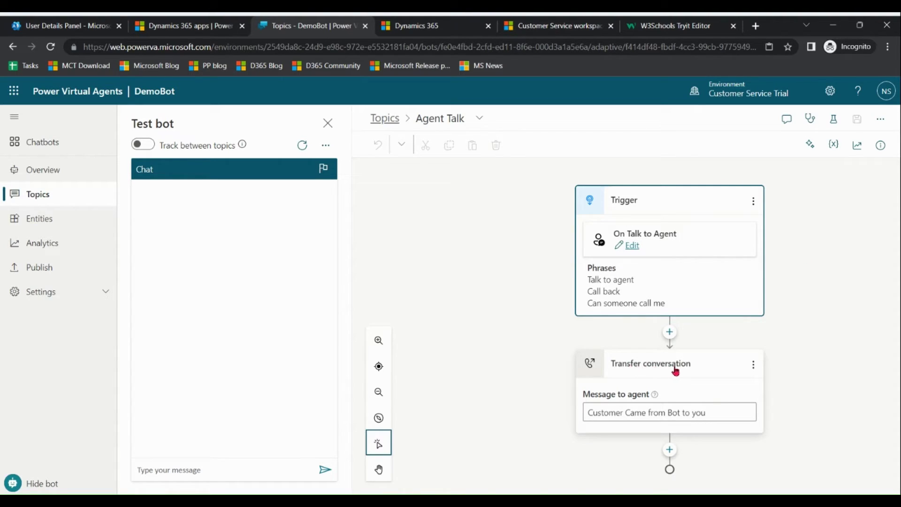
left_click(670, 332)
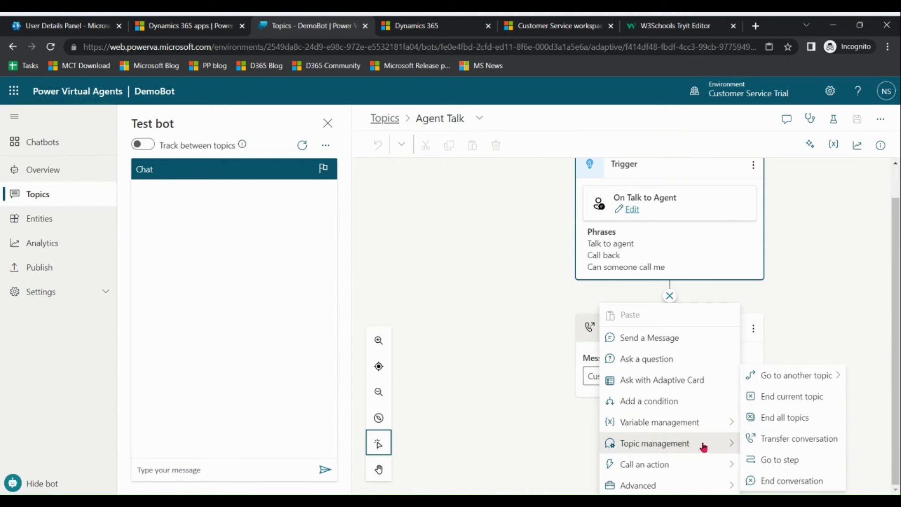
left_click(794, 304)
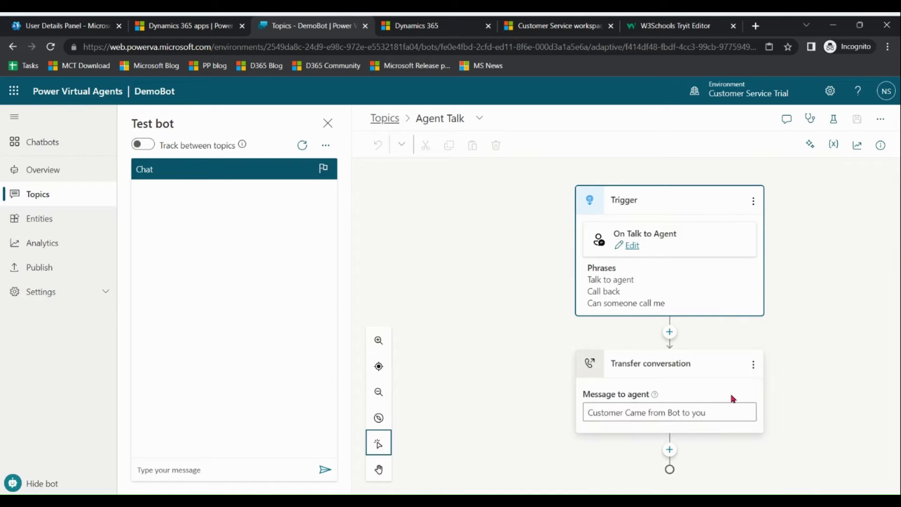
left_click_drag(725, 413, 582, 425)
left_click(581, 424)
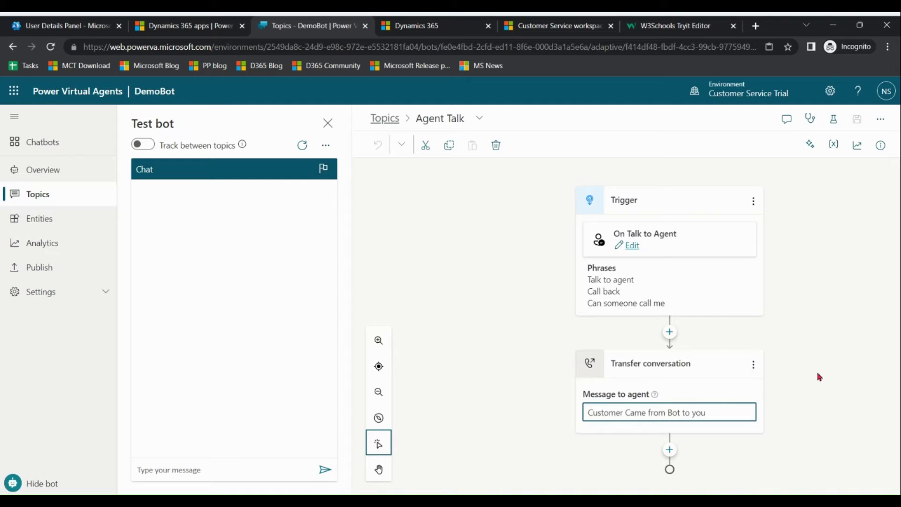
left_click(819, 377)
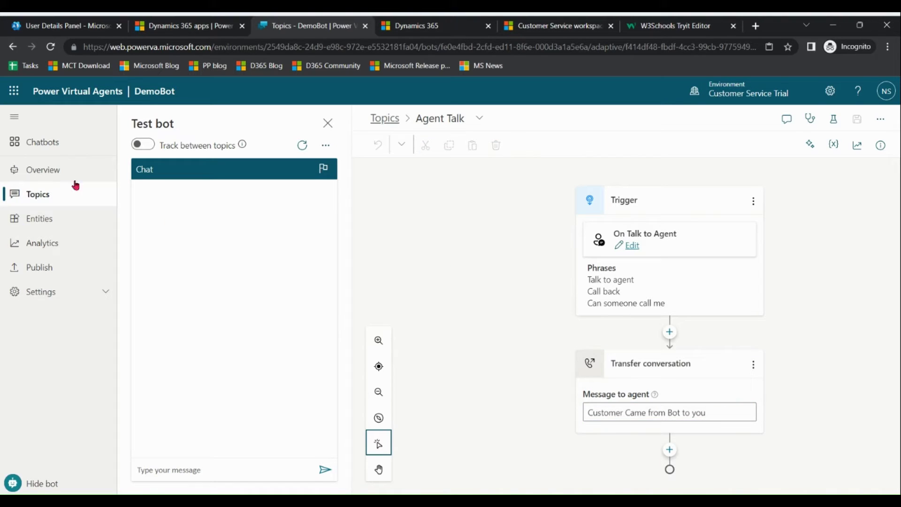
left_click(46, 173)
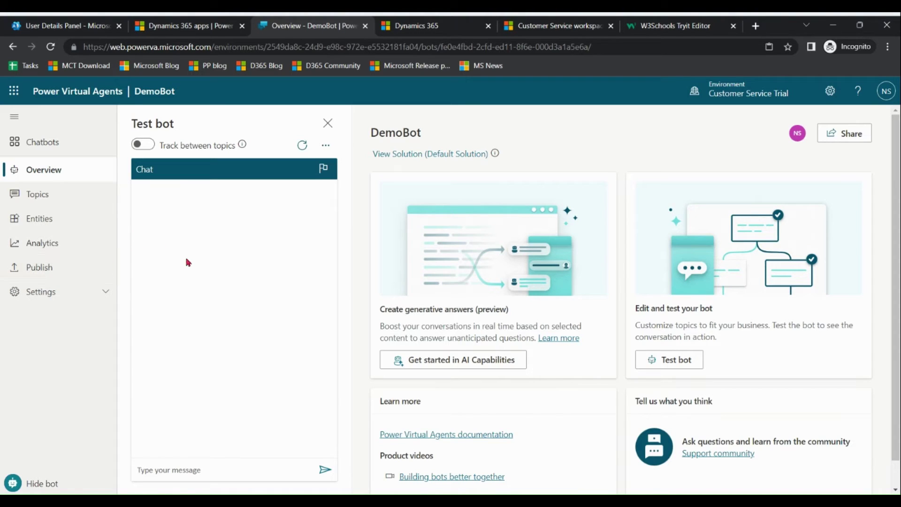
Publish DemoBot's latest content.
left_click(40, 268)
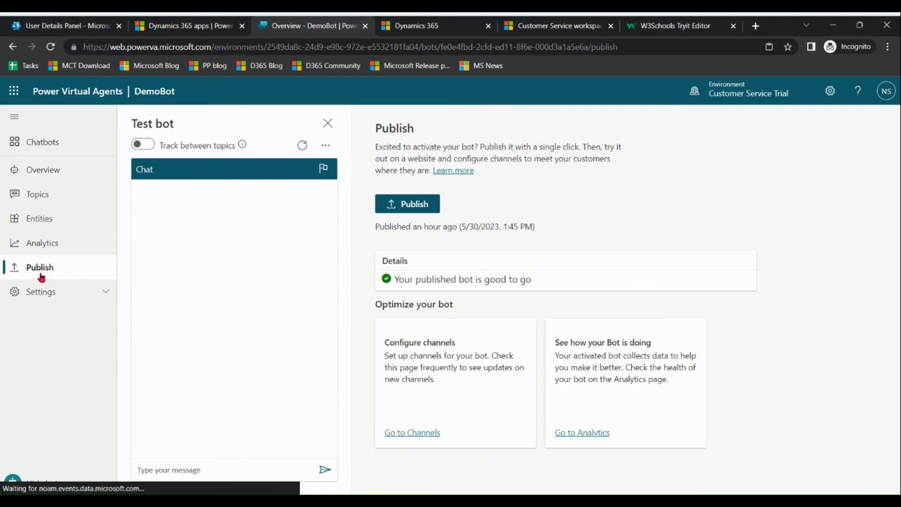
left_click(412, 206)
left_click(463, 308)
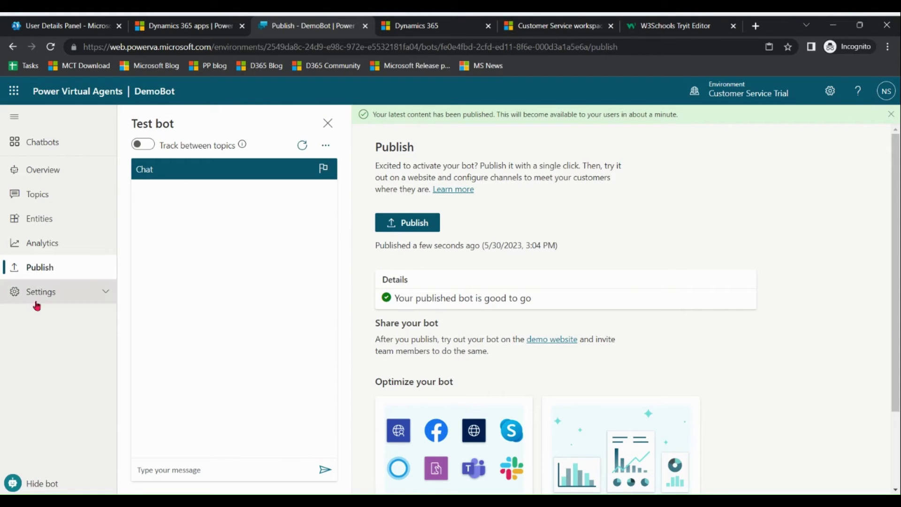
Connect DemoBot to Omnichannel under Settings > Agent transfers.
left_click(38, 296)
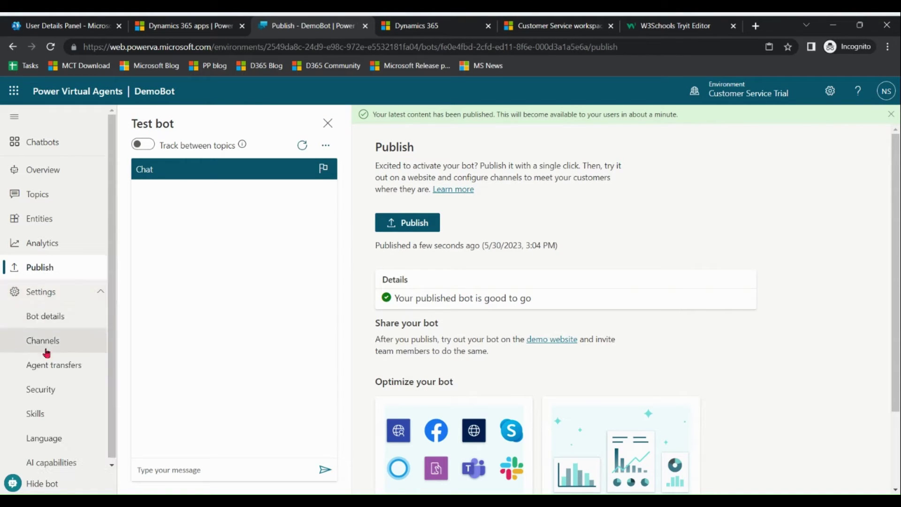
left_click(51, 372)
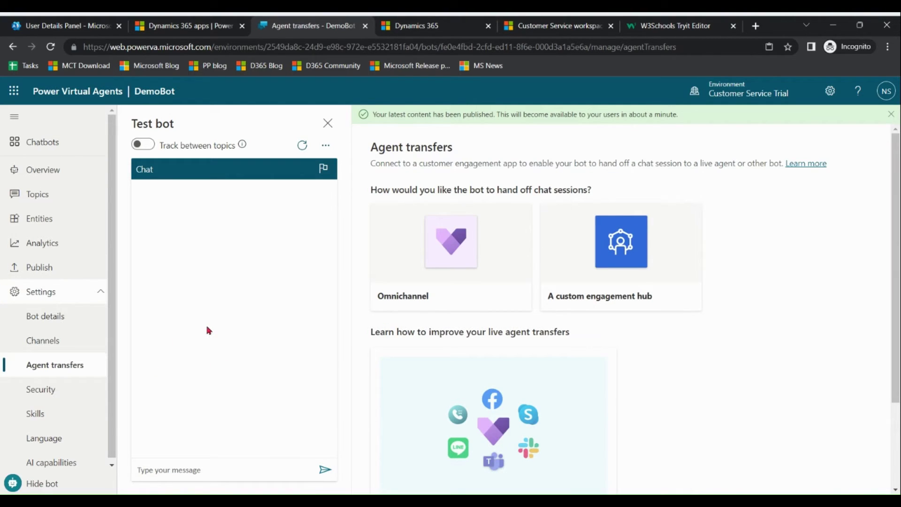
left_click(457, 254)
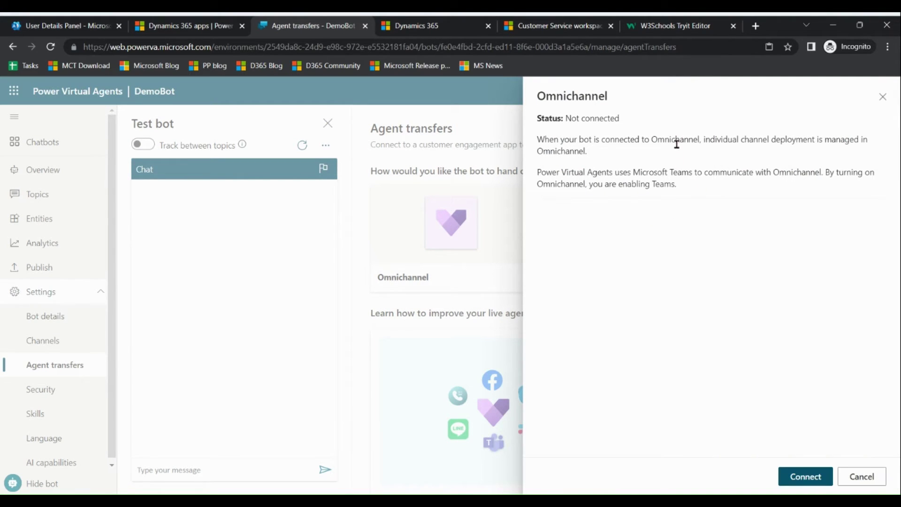
left_click(805, 485)
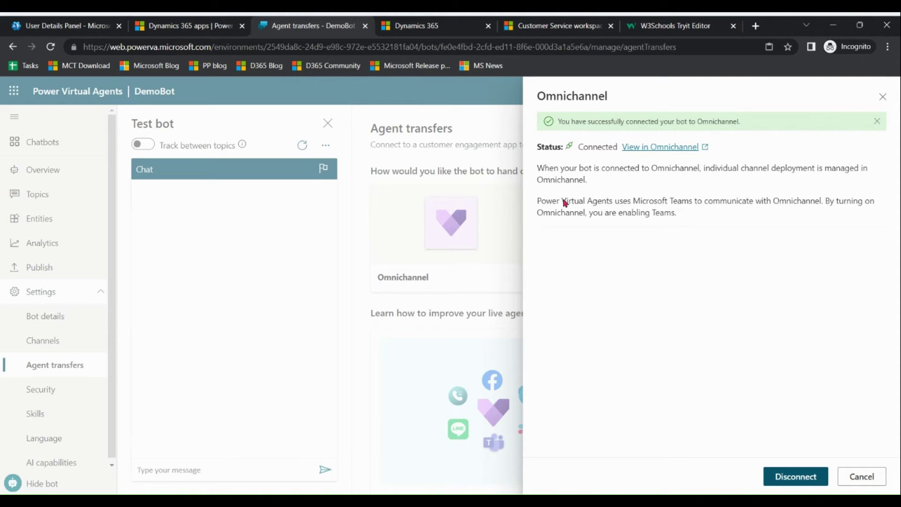
left_click(420, 25)
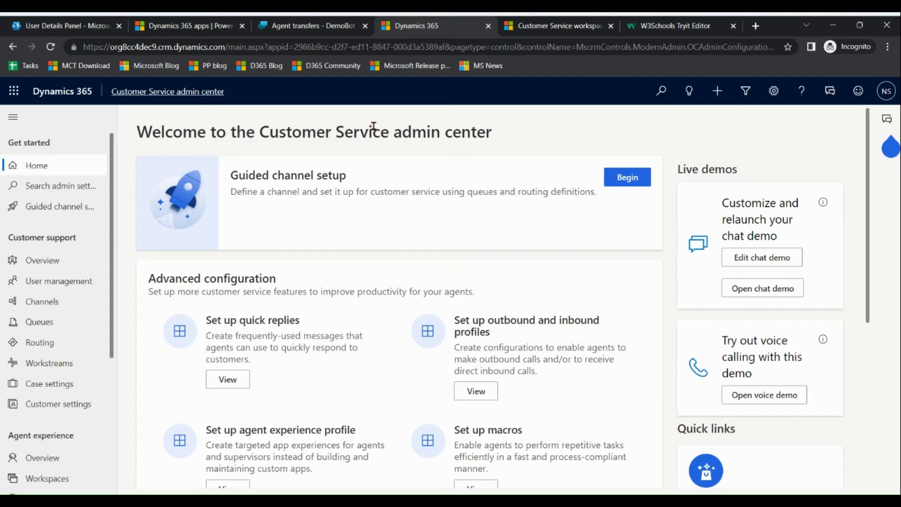
Open Demo live chat workstream 1 from the chat demo and view its chat channel settings without changes.
left_click(55, 168)
left_click(769, 266)
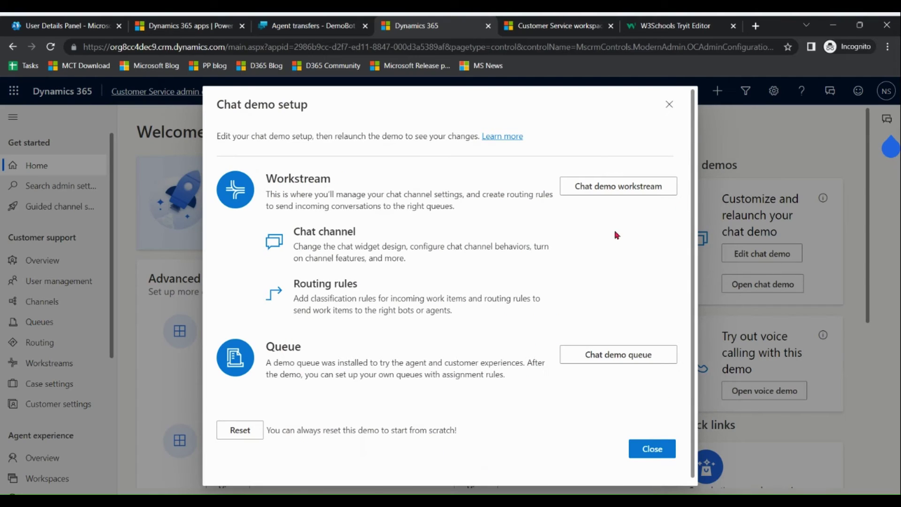
left_click(615, 188)
left_click(582, 182)
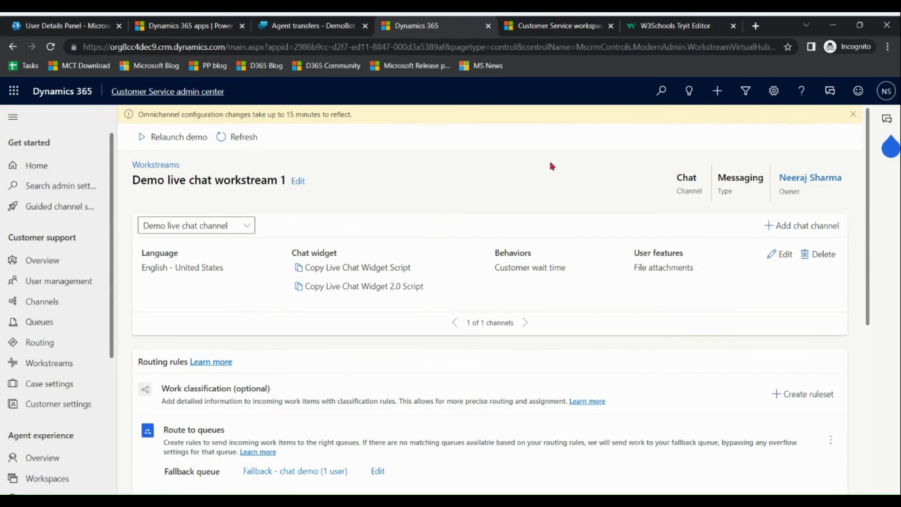
left_click(785, 255)
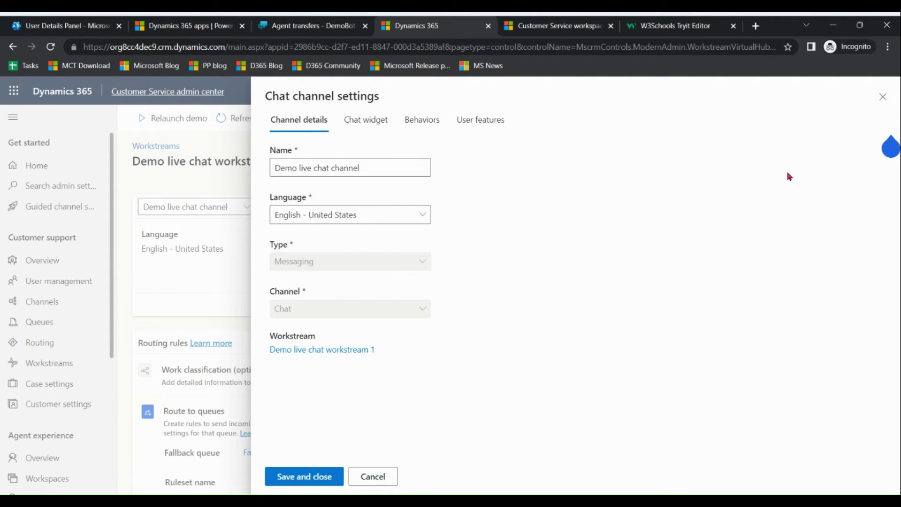
left_click(884, 96)
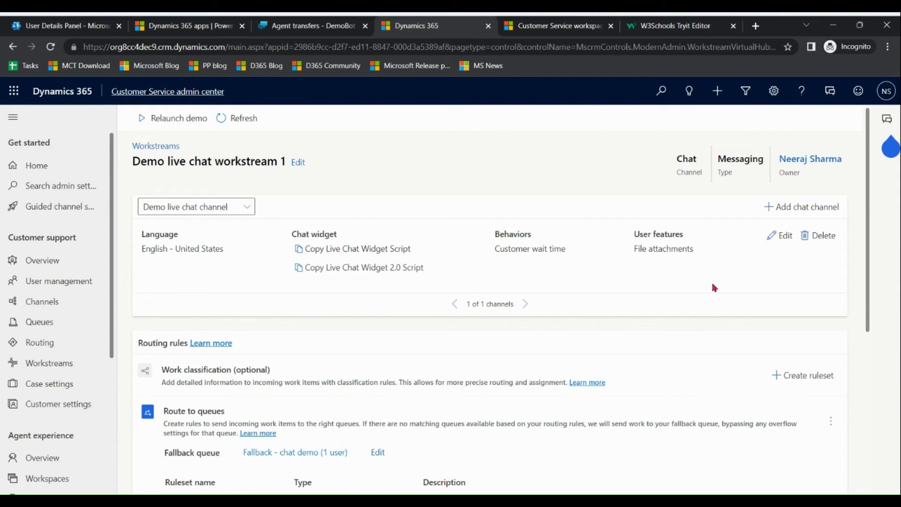
left_click_drag(870, 215, 868, 306)
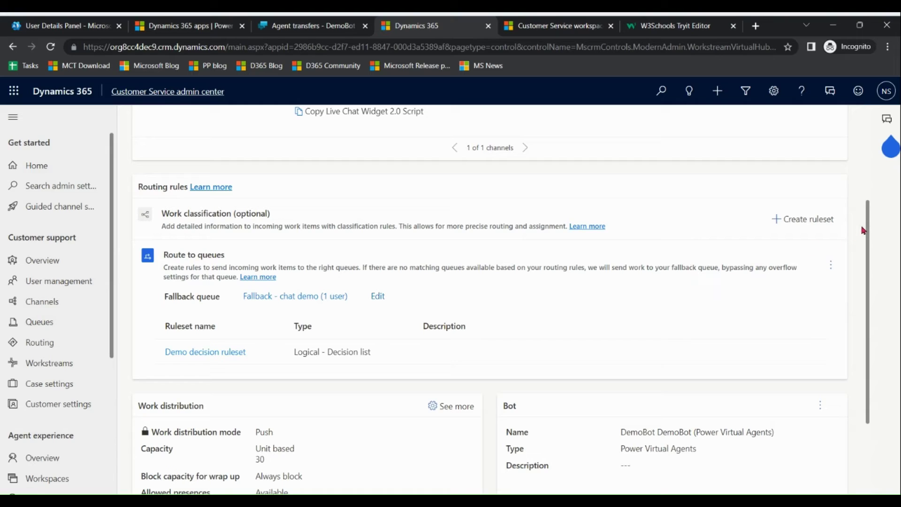
left_click_drag(870, 230, 873, 295)
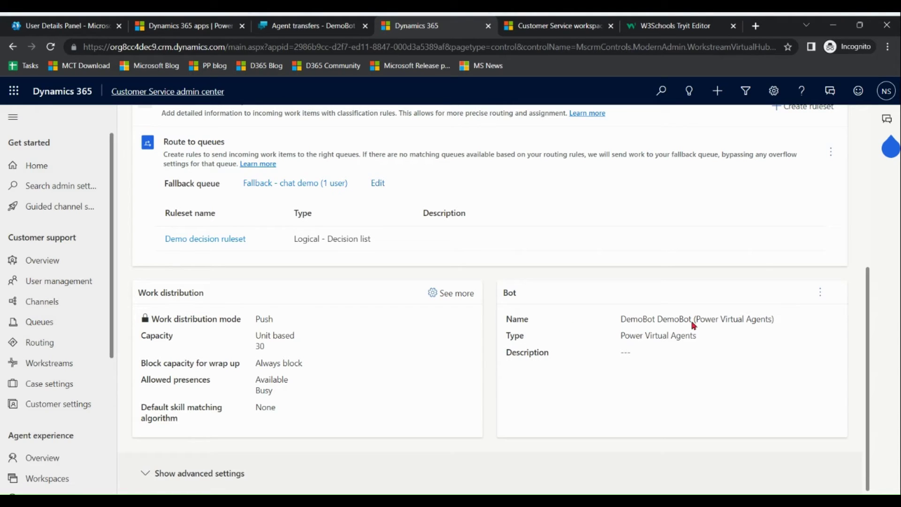
left_click_drag(869, 306, 859, 146)
Go back to the admin center Home page after seeing DemoBot on the workstream's Bot card.
left_click(25, 167)
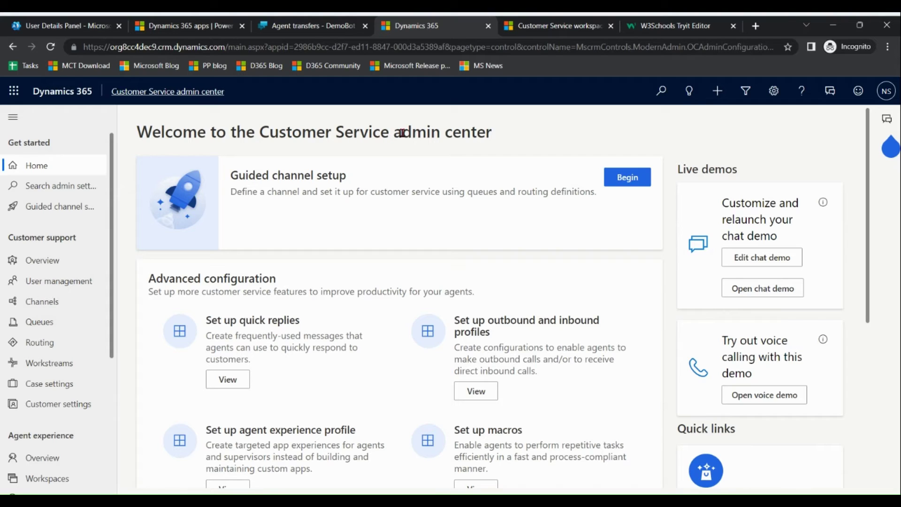
Start the chat demo and send DemoBot 'hi' and 'courses'.
left_click(767, 290)
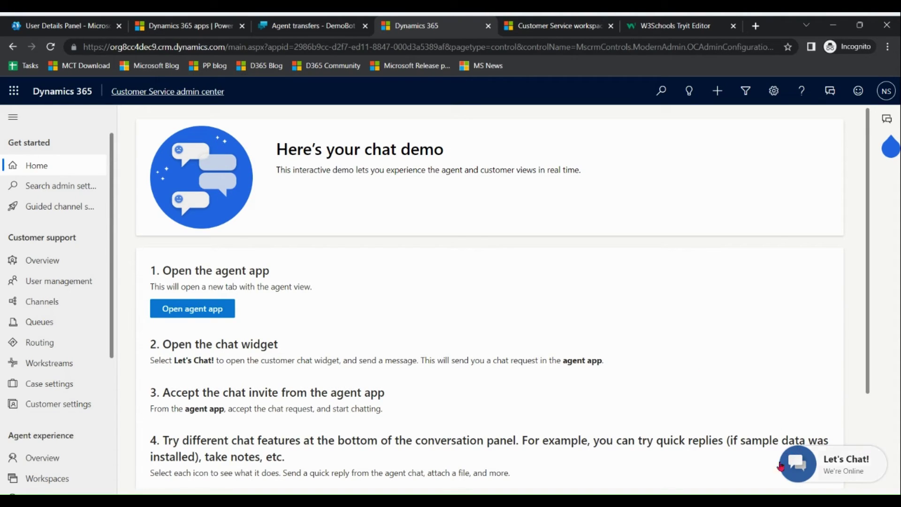
left_click(849, 470)
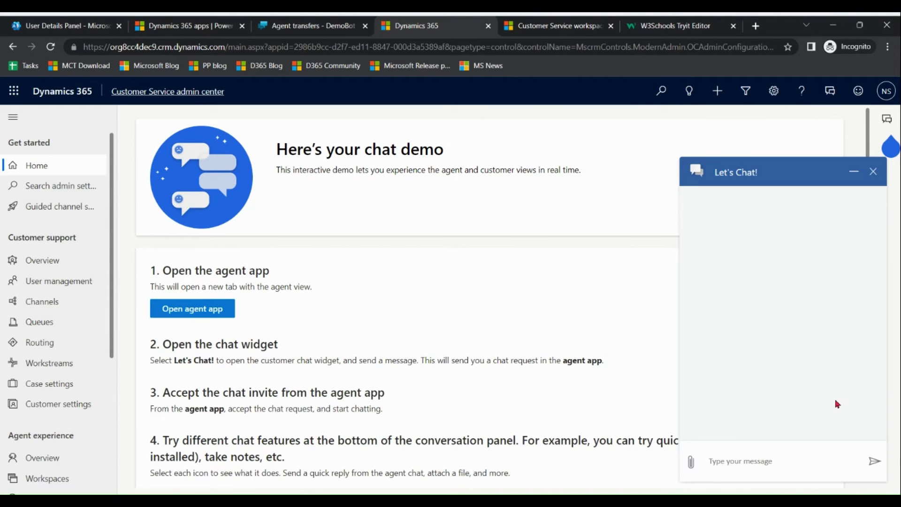
type("hi")
key("Return")
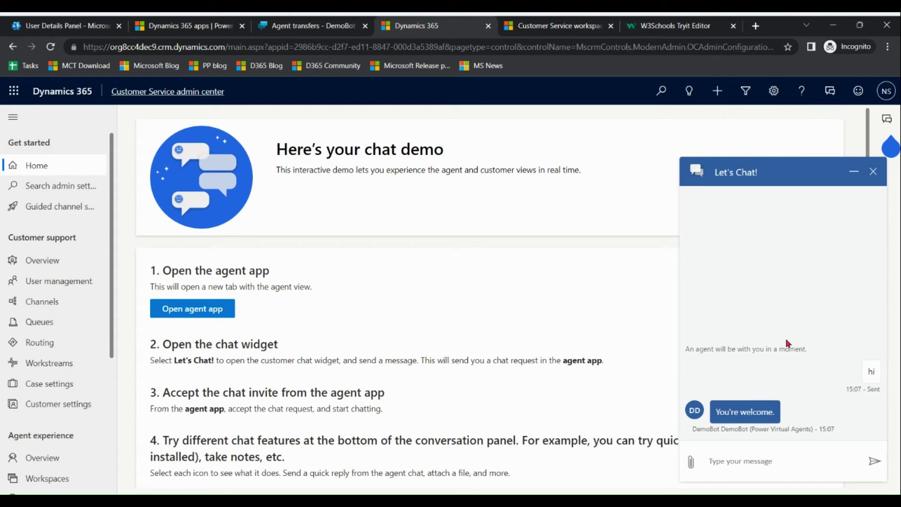
type("courses")
key("Return")
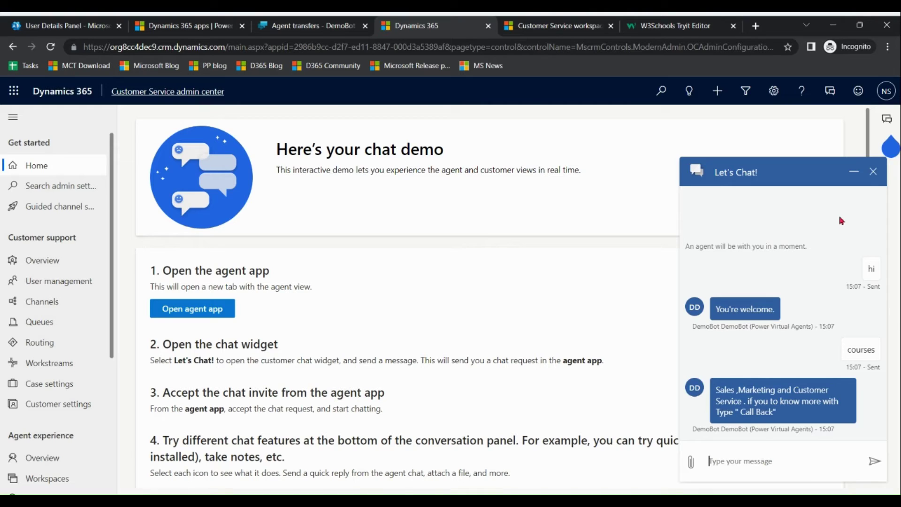
End the demo chat by confirming Close.
left_click_drag(874, 172, 804, 220)
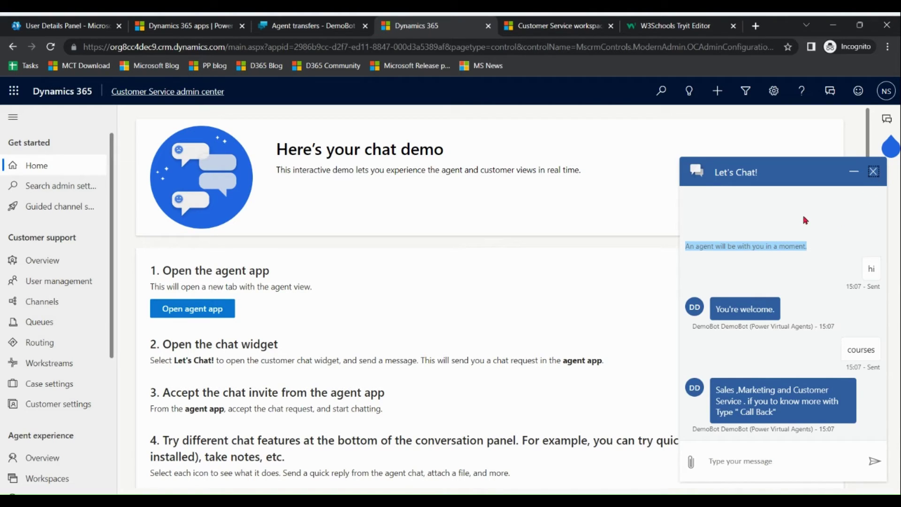
left_click(875, 172)
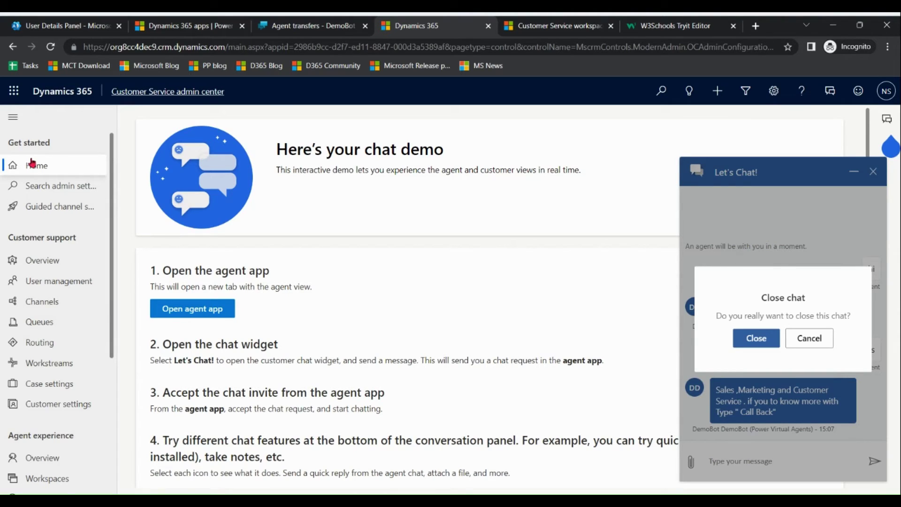
left_click_drag(31, 163, 566, 257)
left_click(751, 306)
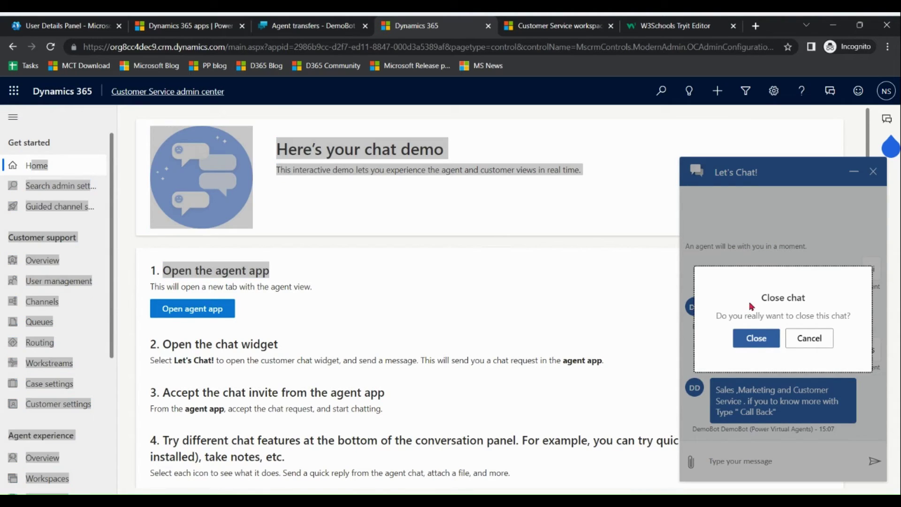
left_click(760, 341)
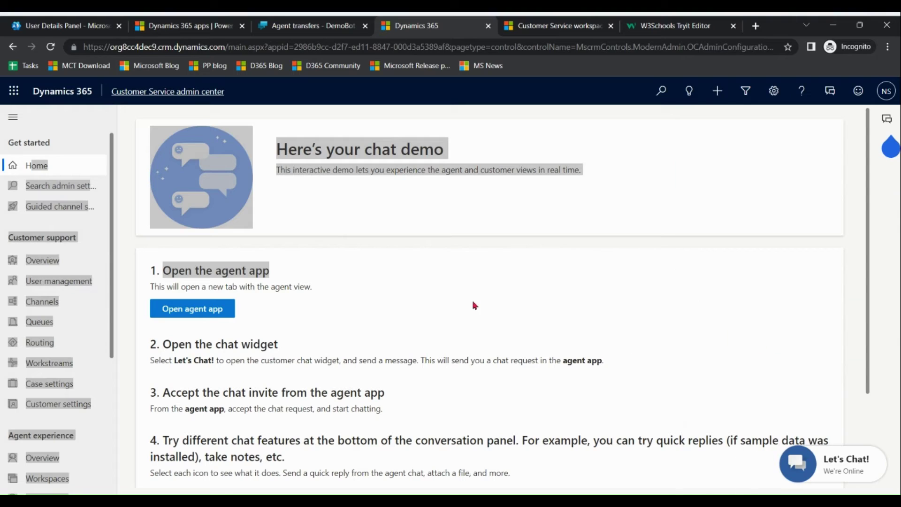
Copy the live chat widget script from the Chat demo workstream in the admin center.
left_click(36, 165)
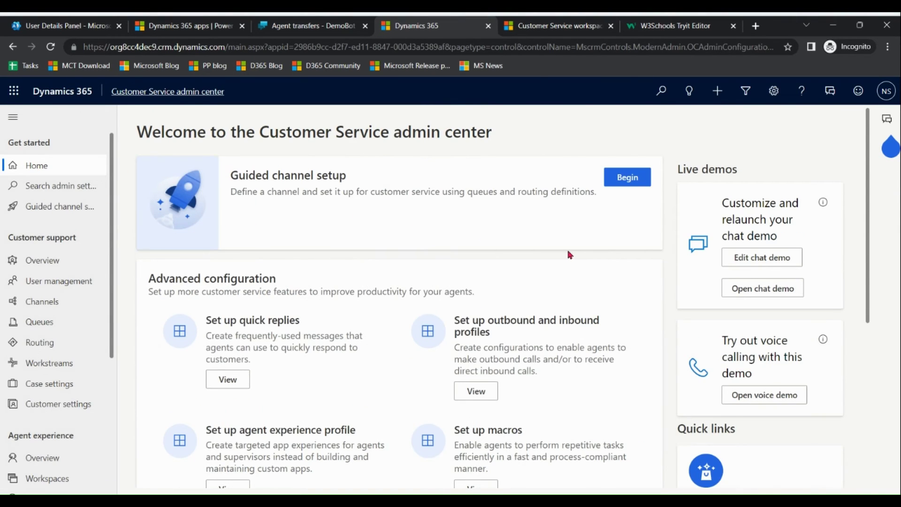
left_click(762, 258)
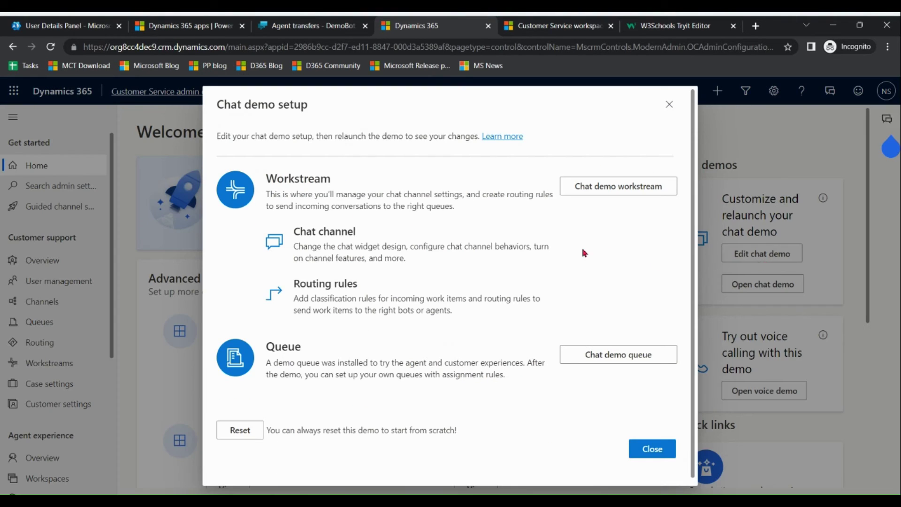
left_click(615, 185)
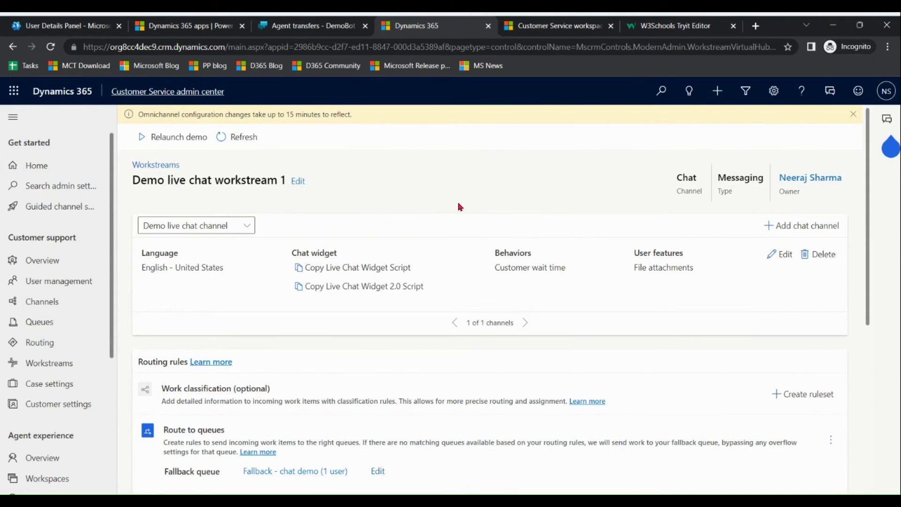
left_click(346, 272)
Paste the widget script into the test page, send 'hi' via Let's Chat, and check agent presence.
left_click(664, 27)
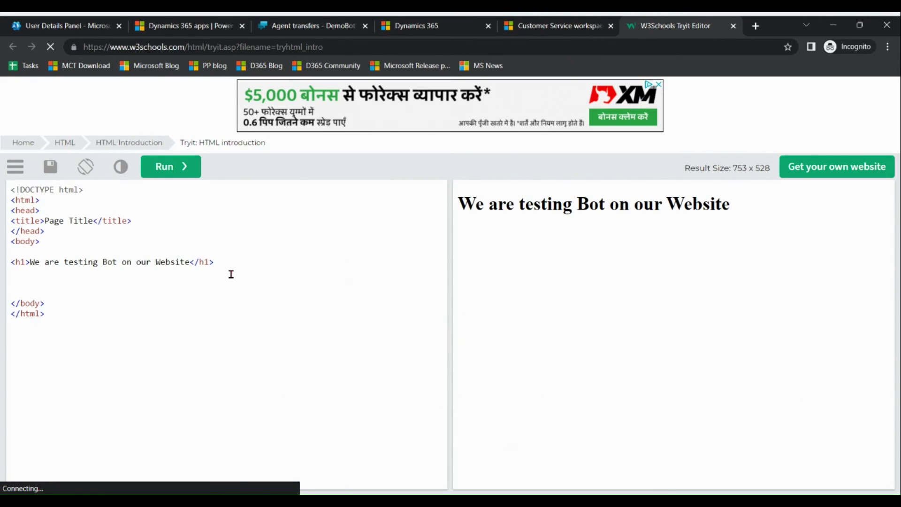
key("ctrl+v")
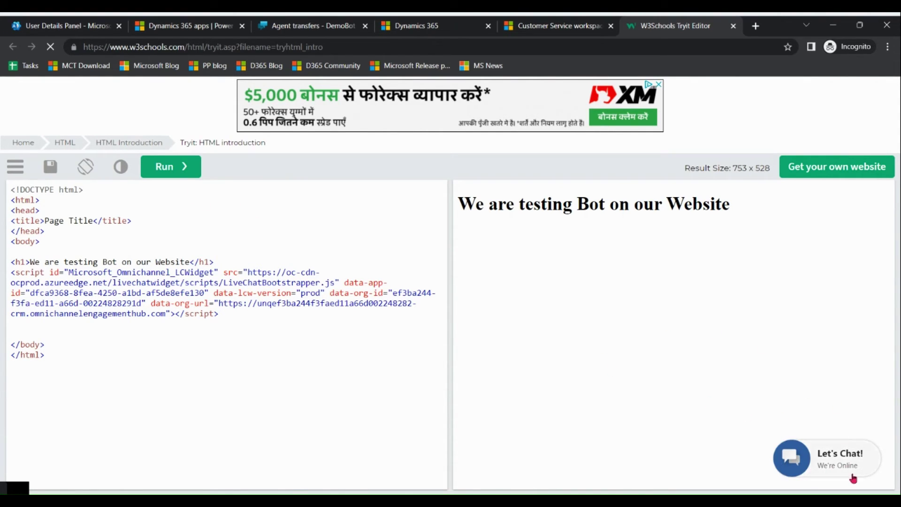
left_click(834, 461)
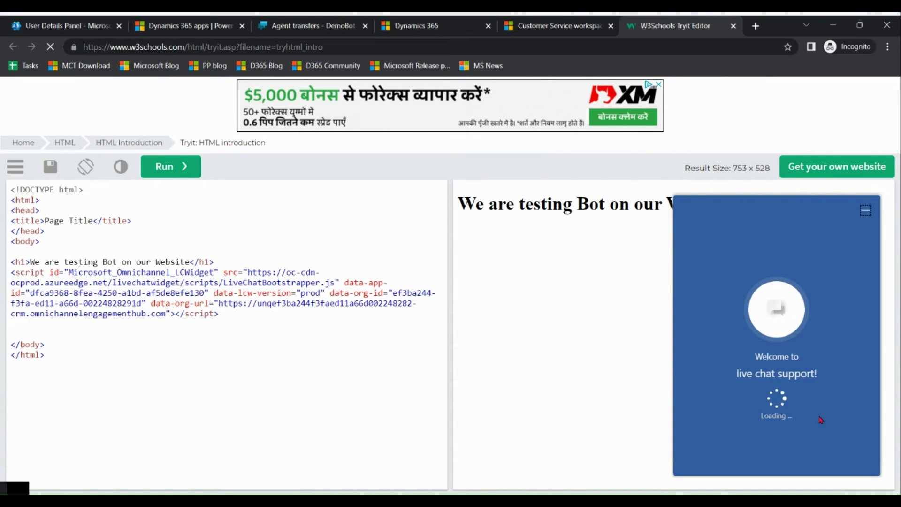
left_click(751, 452)
type("hi")
key("Return")
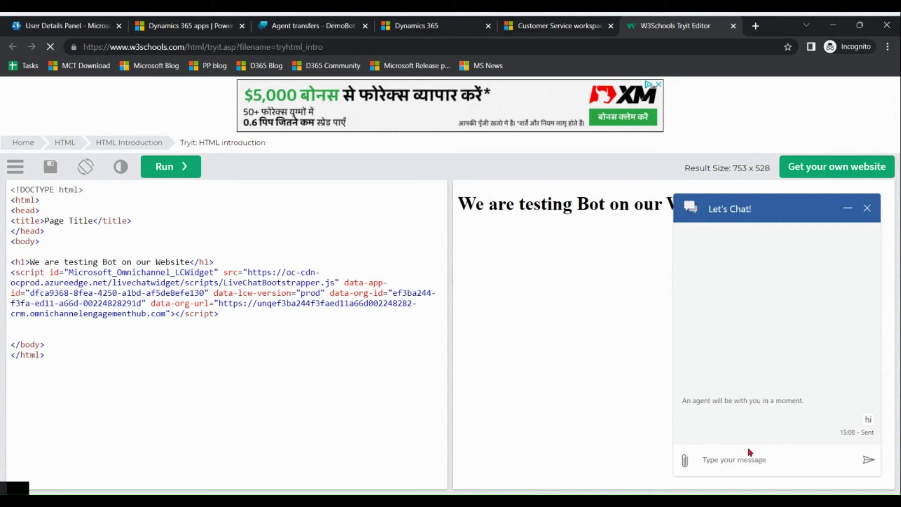
left_click(550, 27)
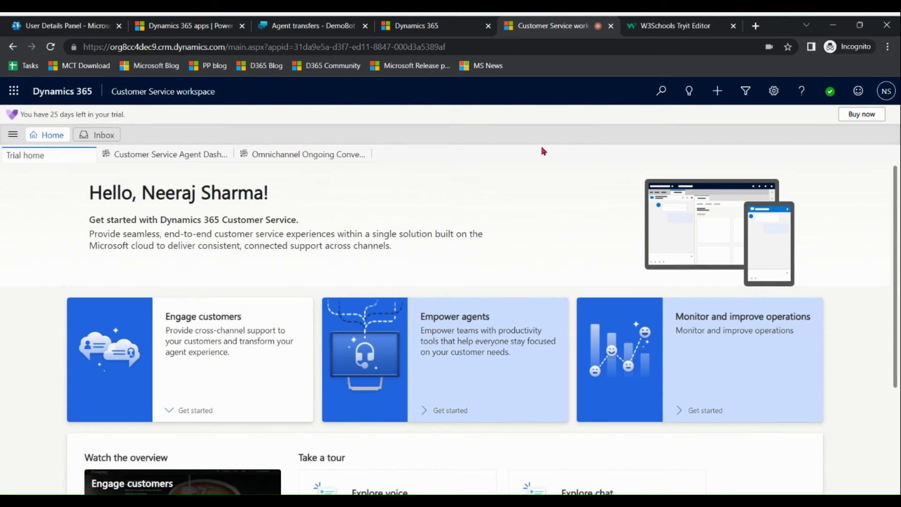
left_click(831, 92)
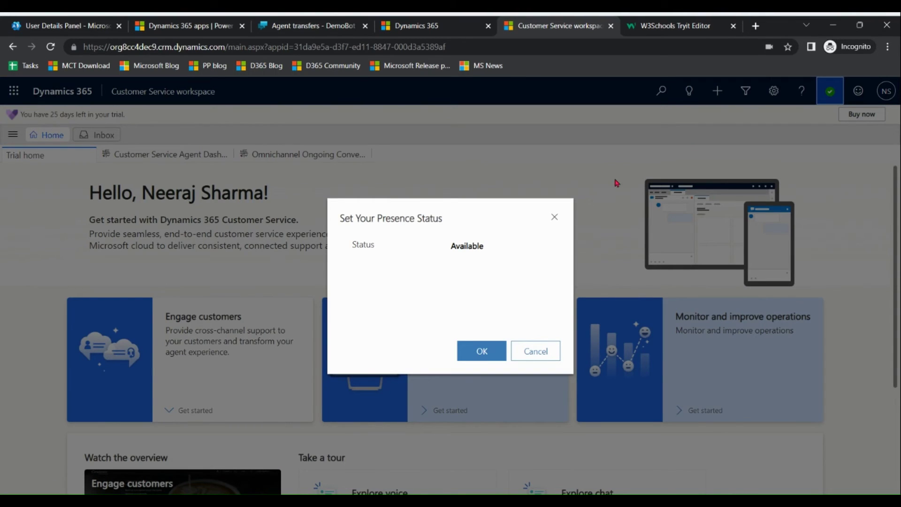
Dismiss the presence dialog and send 'call back' from the website chat widget.
left_click(554, 218)
left_click(426, 22)
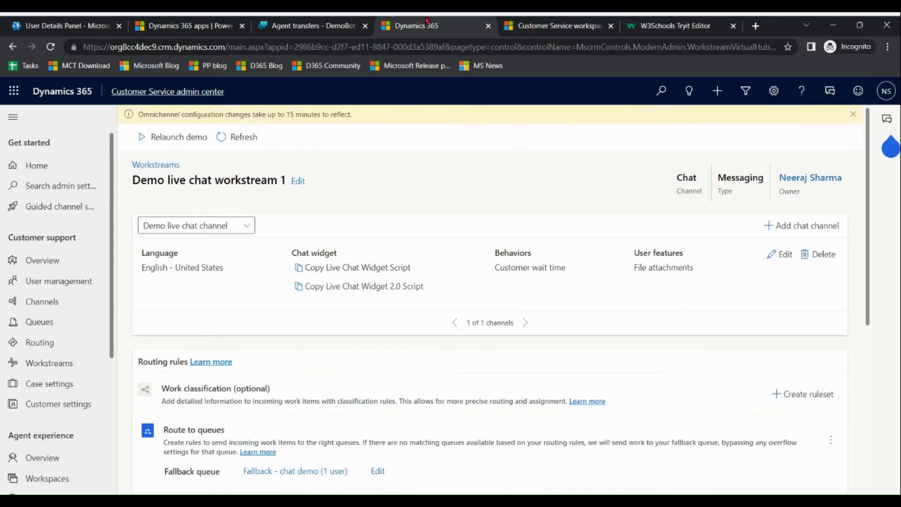
left_click(708, 27)
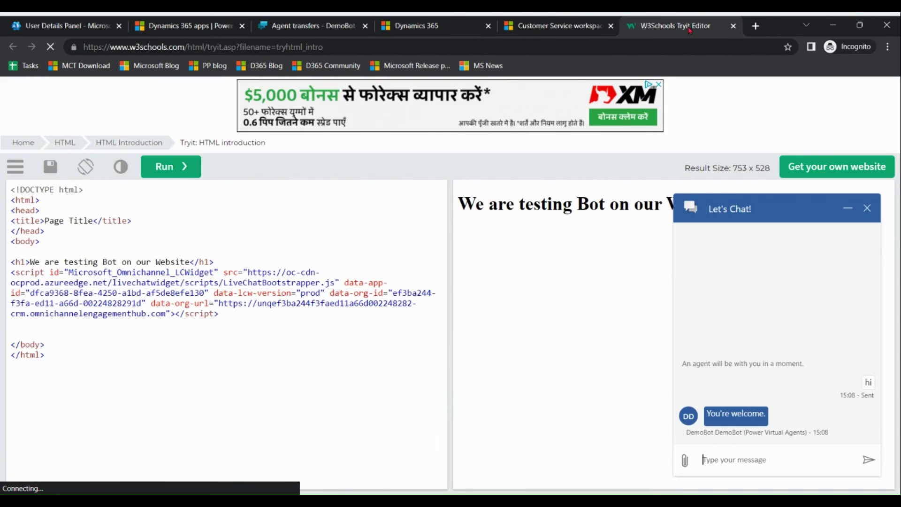
type("call back")
key("Return")
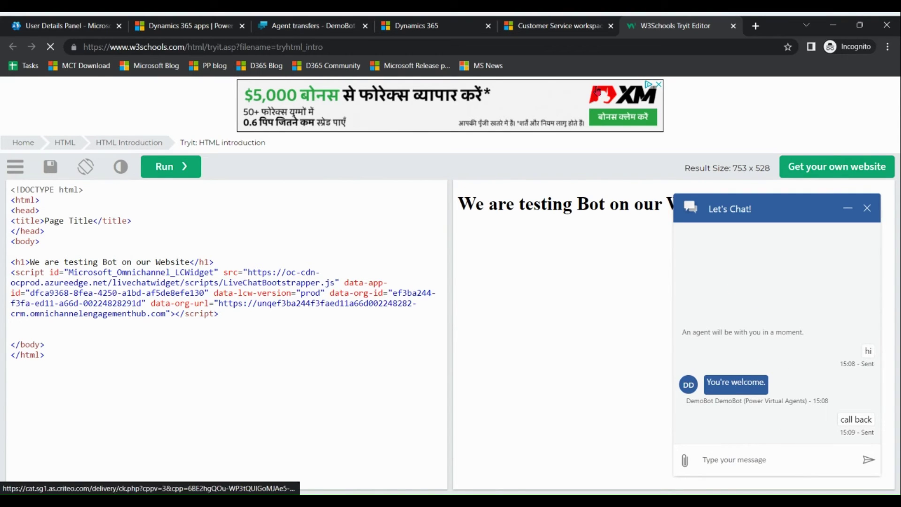
left_click(548, 26)
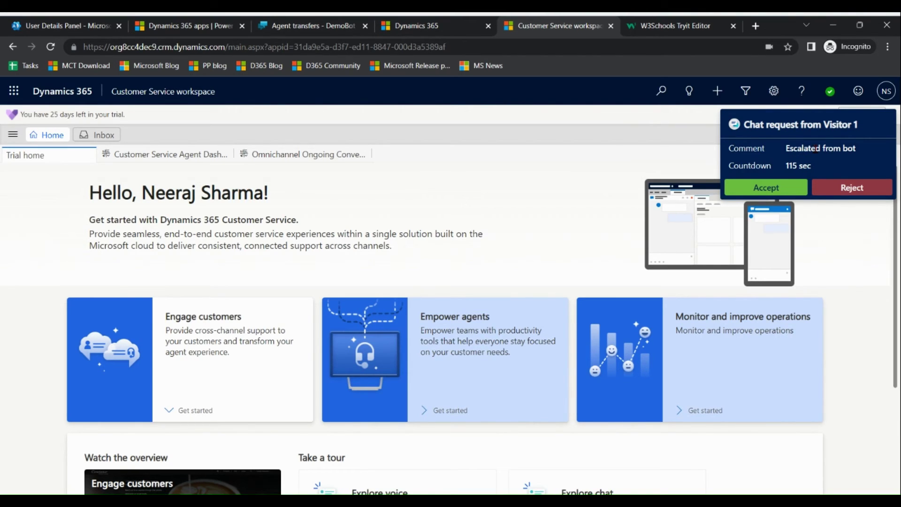
Accept Visitor 1's escalated chat and reply 'happy to help you'.
left_click(771, 191)
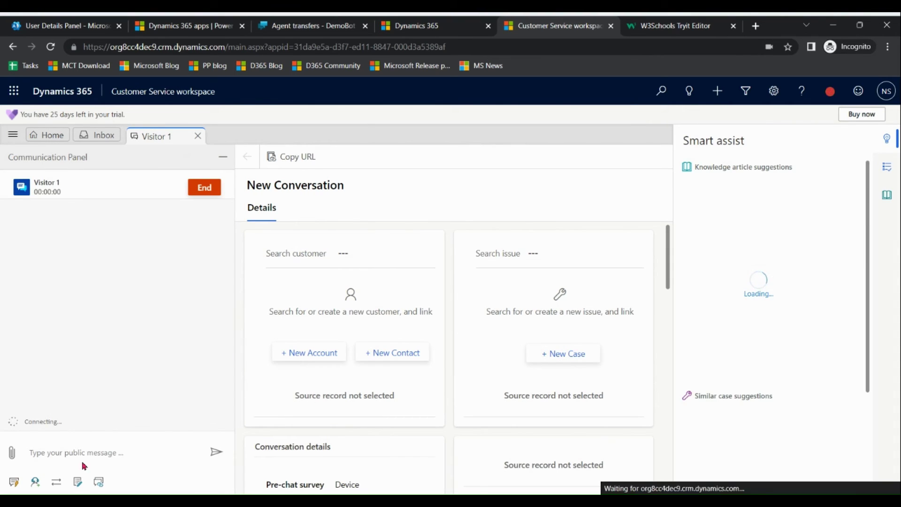
type("ahhp")
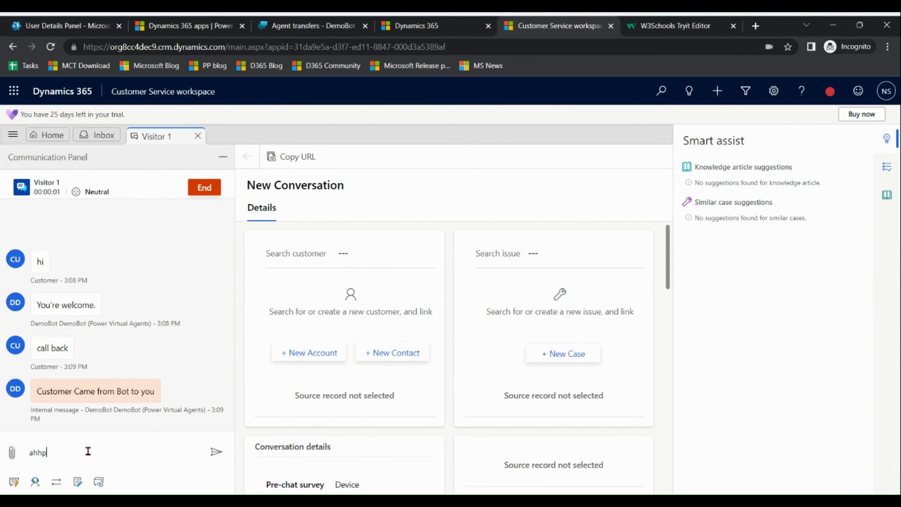
key("BackSpace")
key("BackSpace")
key("BackSpace")
type("happy to he")
key("Return")
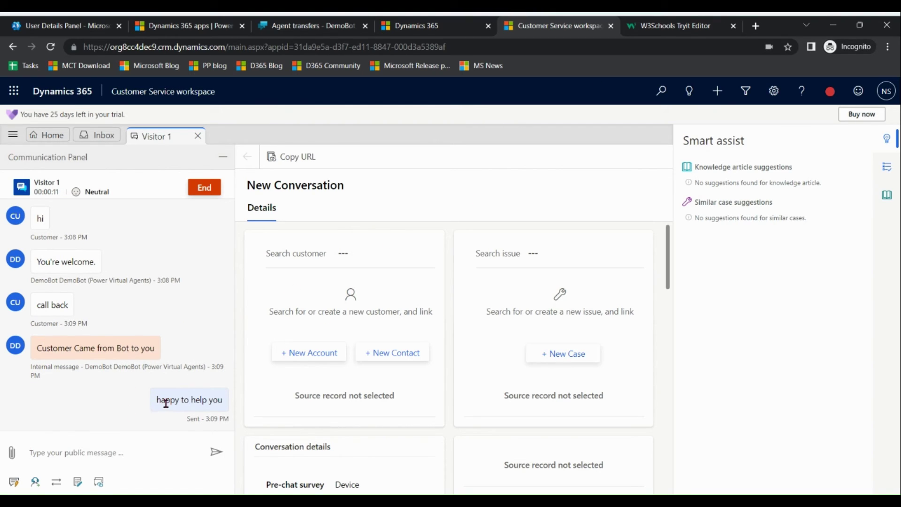
left_click_drag(158, 400, 220, 399)
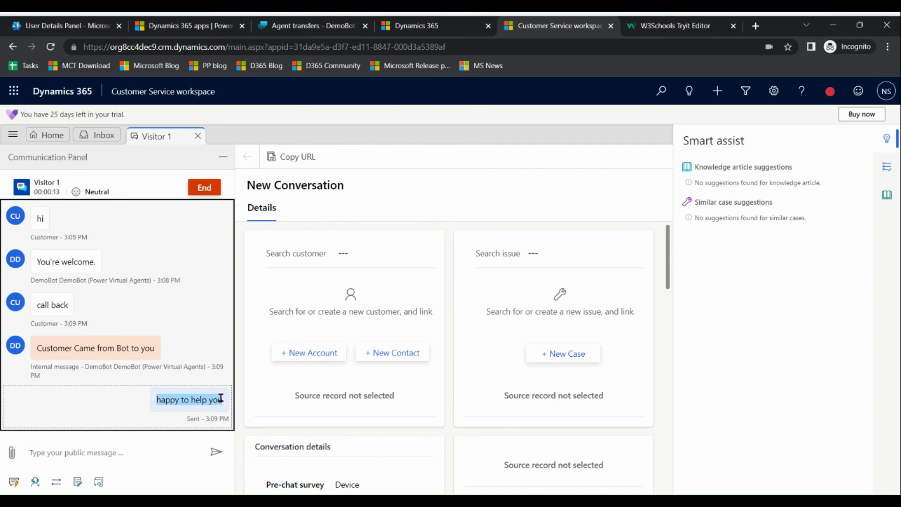
Send 'what are ur locations ?' from the chat widget and view it in the agent conversation.
left_click(665, 27)
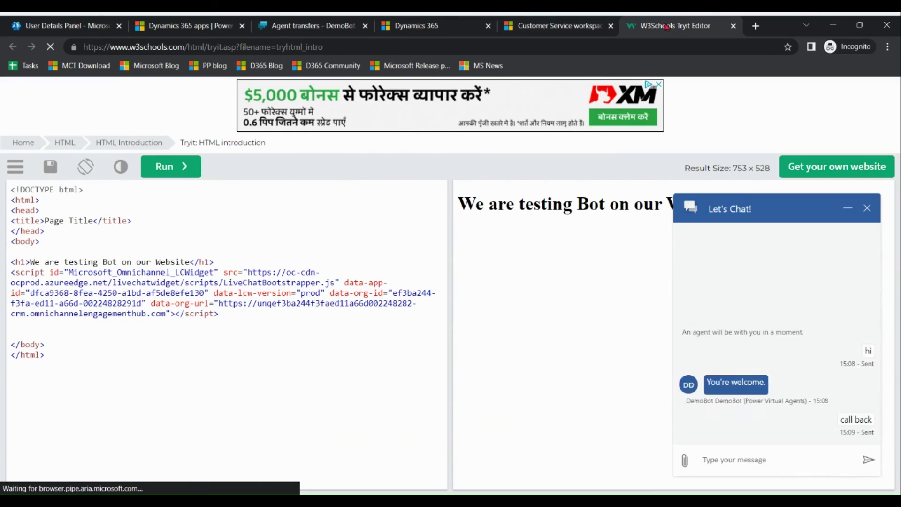
left_click(733, 458)
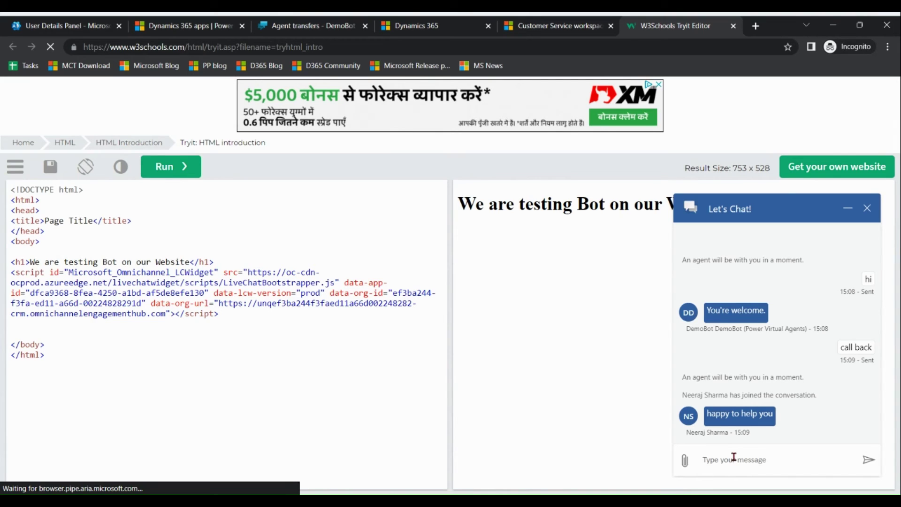
type("what are ur lo")
type("cations")
type(" ?")
key("Return")
left_click(540, 25)
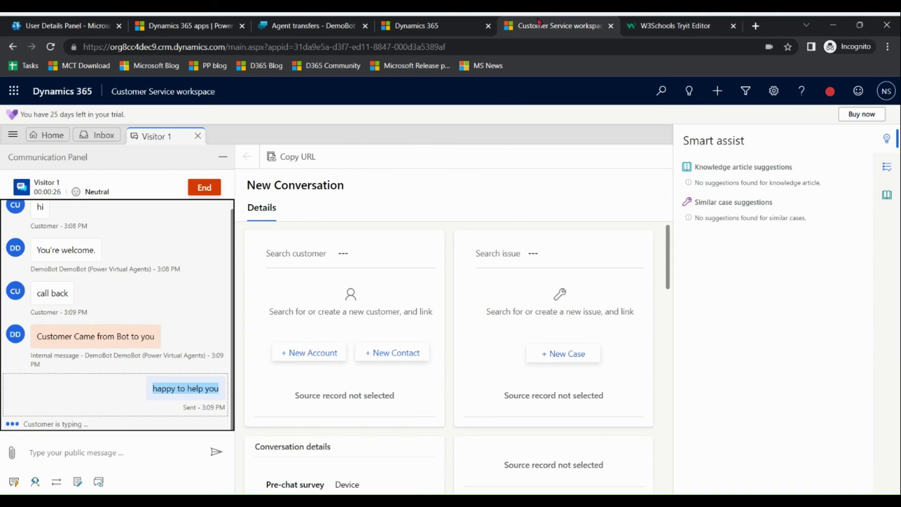
left_click(113, 452)
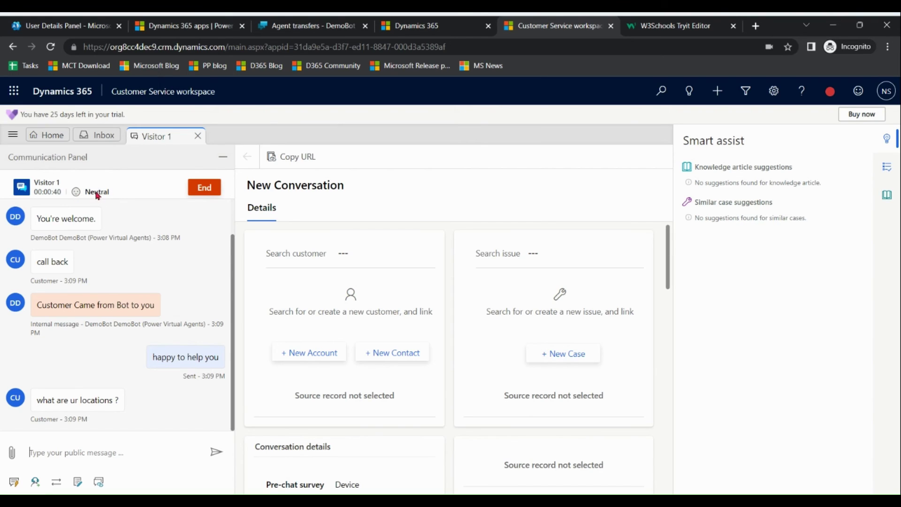
Send 'i m not happy' and 'i m disappointed', then check the Negative sentiment in the workspace.
left_click(669, 25)
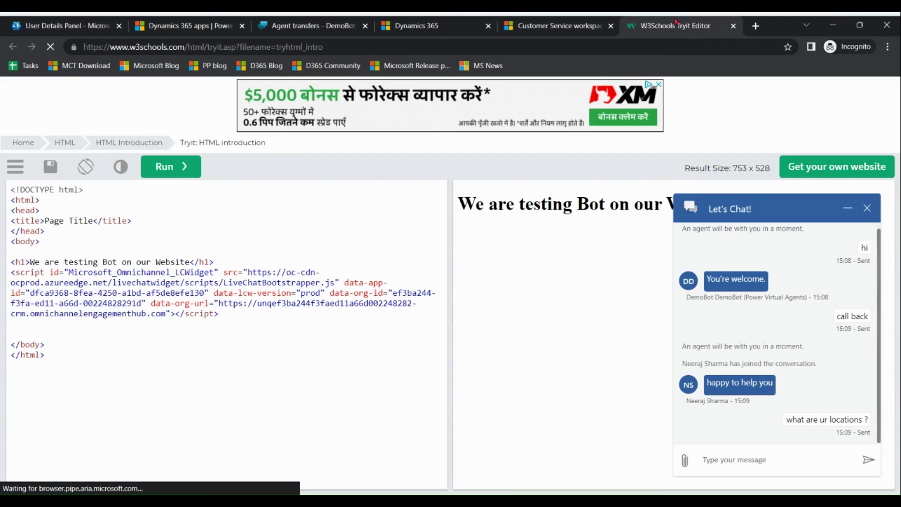
type("i m not happy")
key("Return")
type("i m")
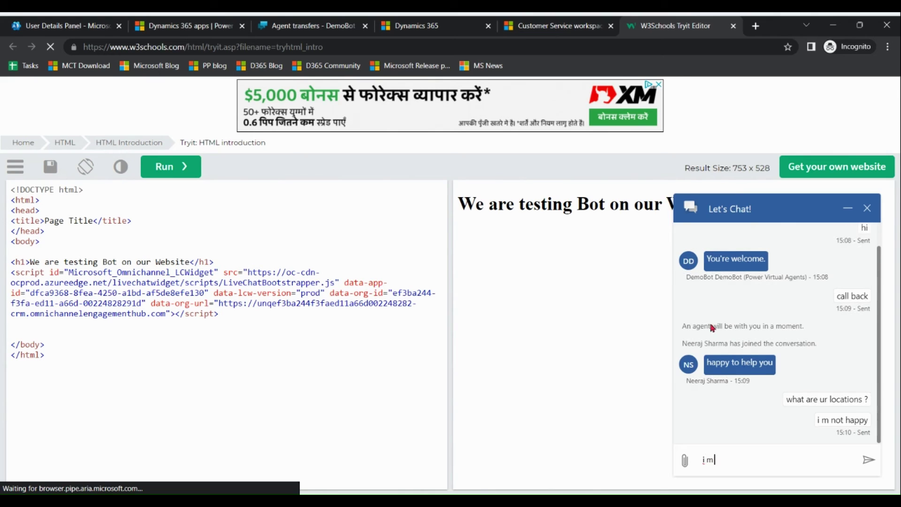
type("app")
type("d")
key("Return")
left_click(542, 26)
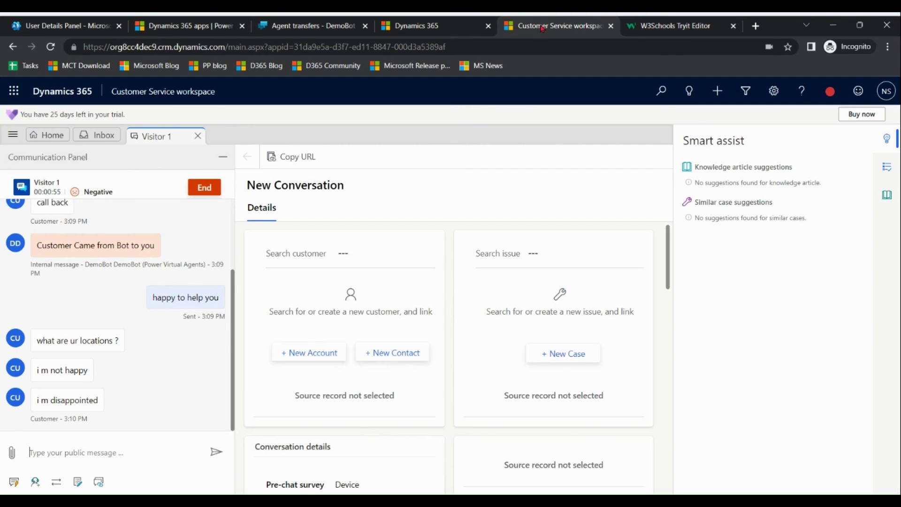
Send 'good' and 'excellent', then check the sentiment turns Positive in the workspace.
left_click(691, 23)
type("sood")
key("Return")
type("excellent")
key("Return")
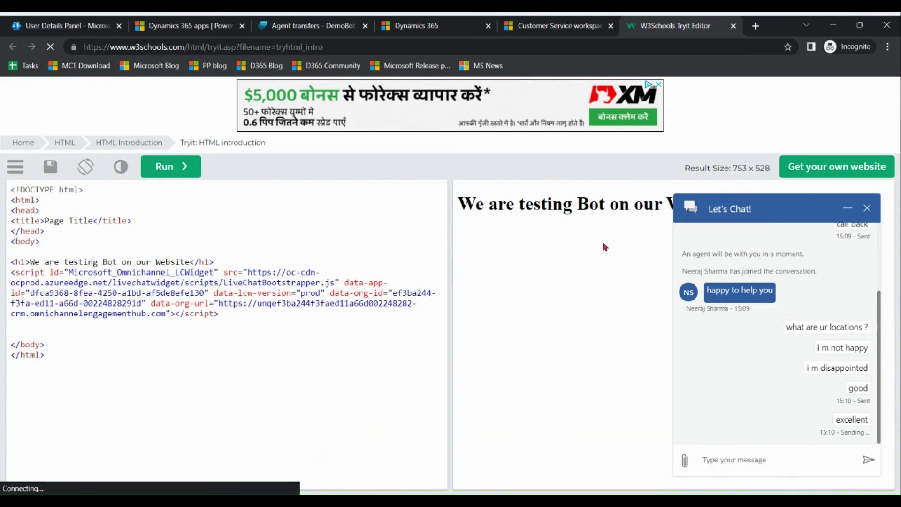
left_click(545, 27)
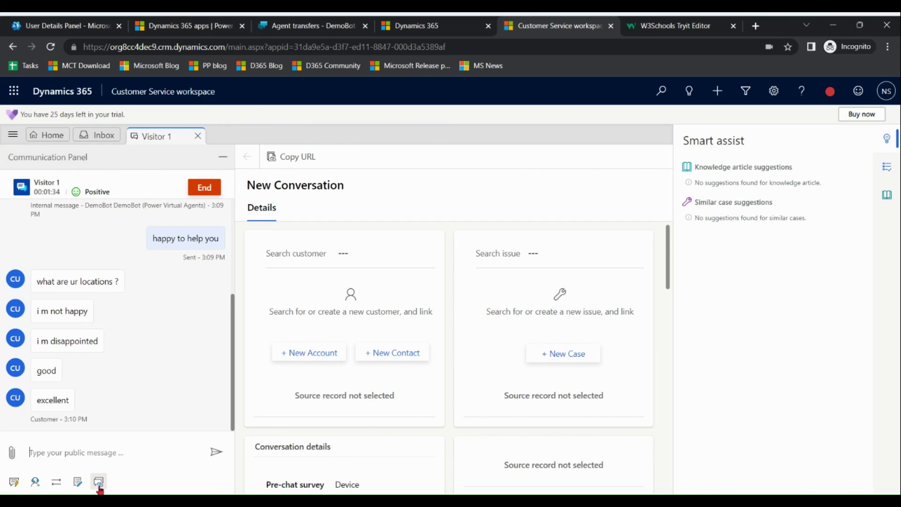
After a failed link attempt, open the active Cases list from the site map.
left_click(99, 483)
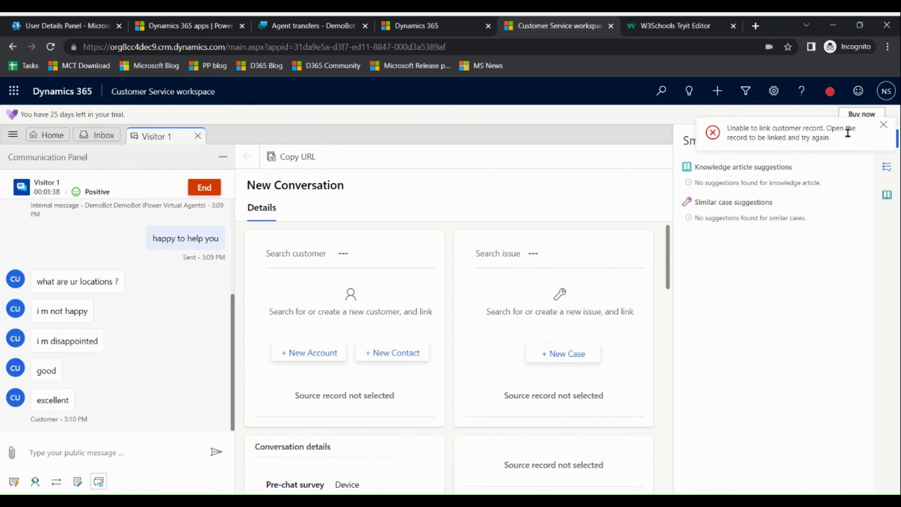
left_click(883, 125)
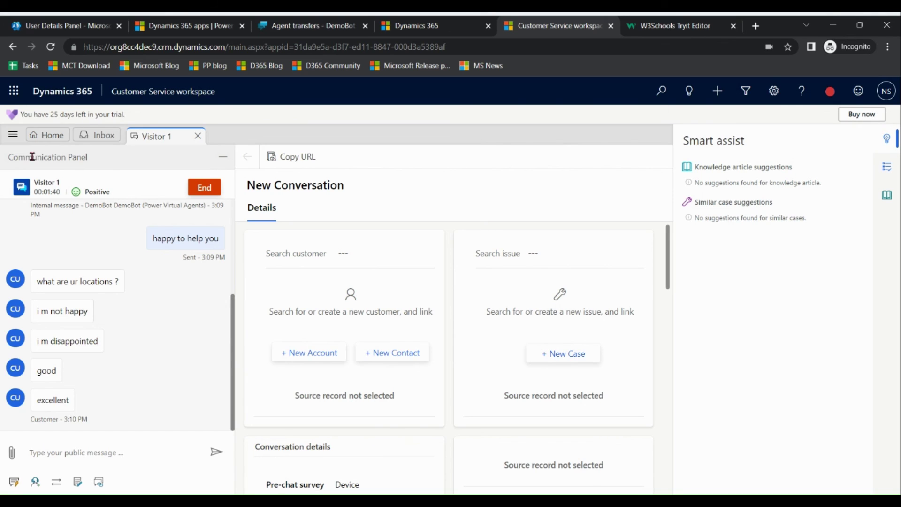
left_click(13, 135)
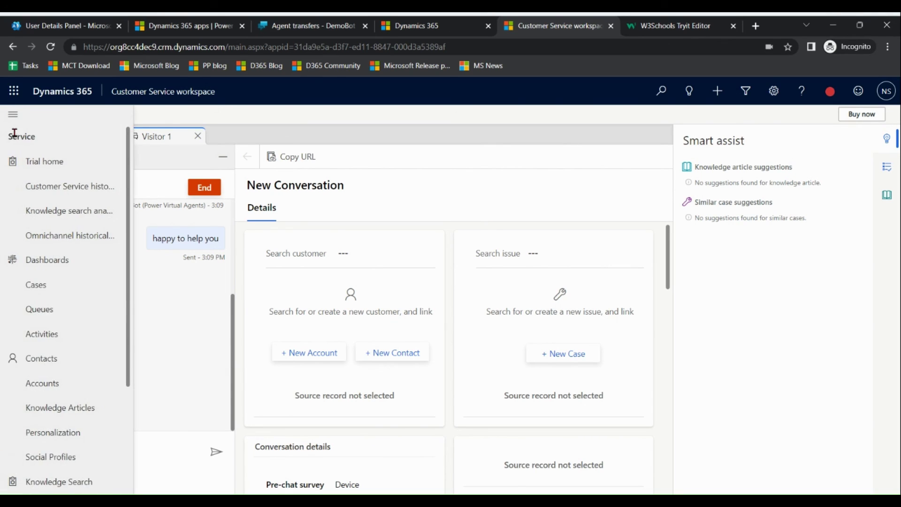
left_click(44, 288)
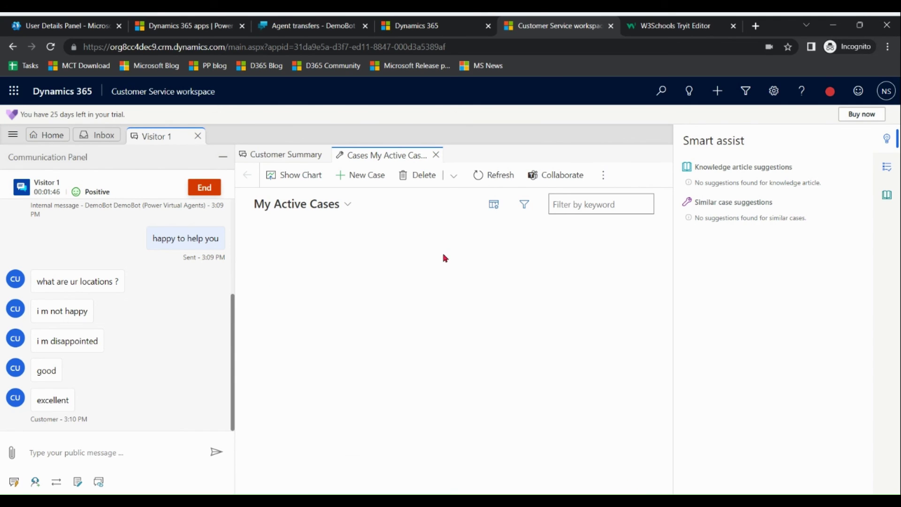
Open the 'issue with courses' case and link the Visitor 1 conversation to it.
left_click(322, 283)
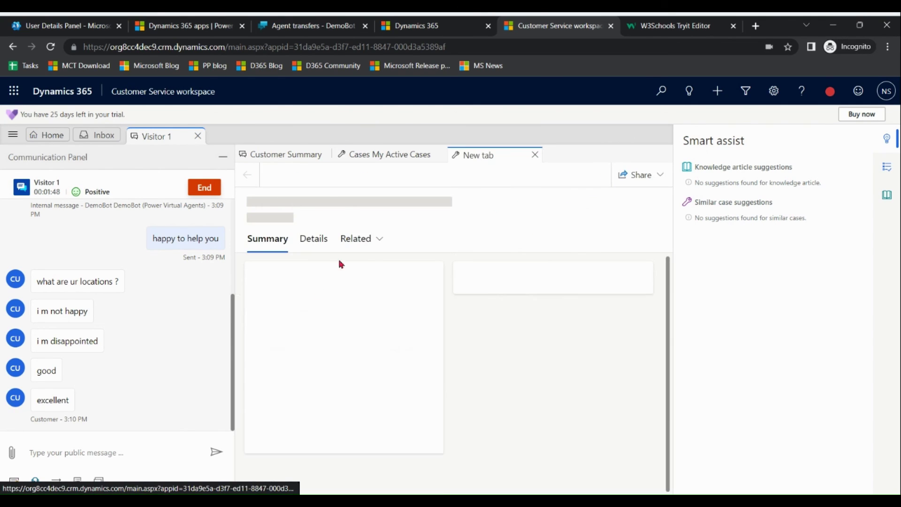
left_click(99, 483)
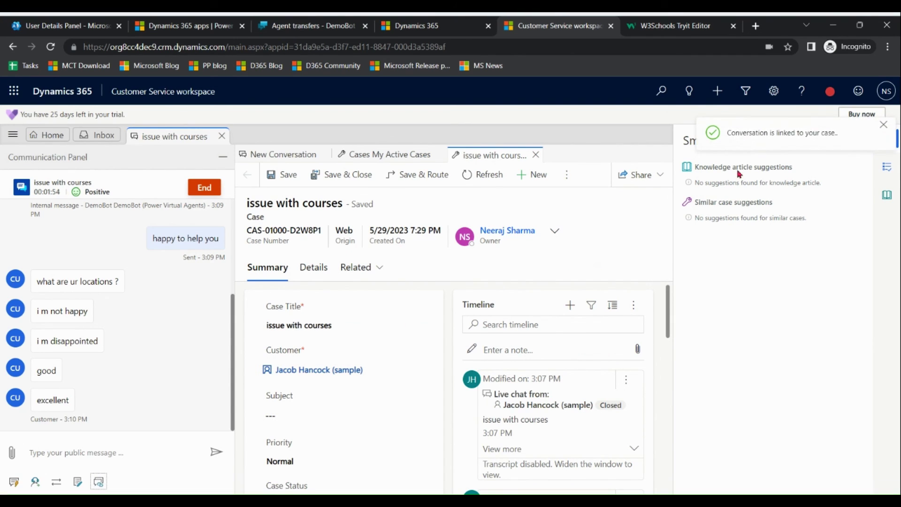
left_click_drag(836, 134, 723, 141)
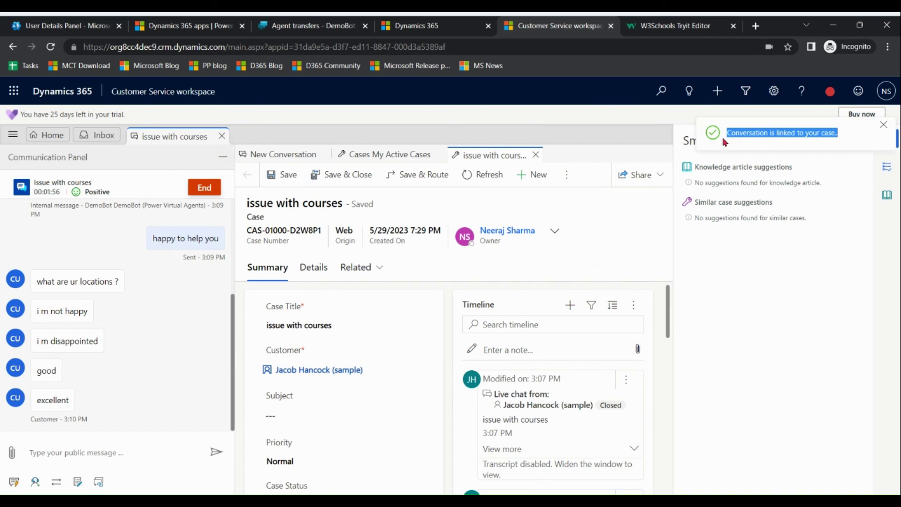
Open the 'Visitor: Demo live chat workstream' conversation from the case's Related Activities.
left_click(378, 271)
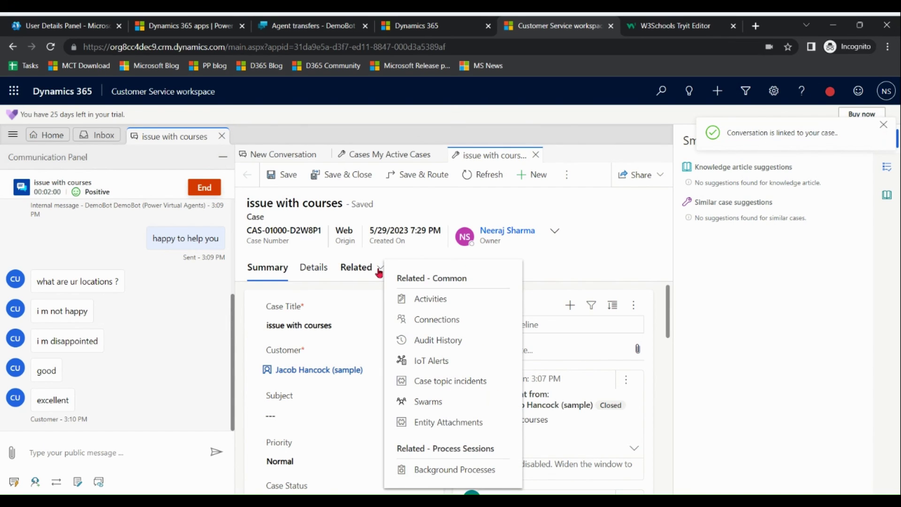
left_click(438, 302)
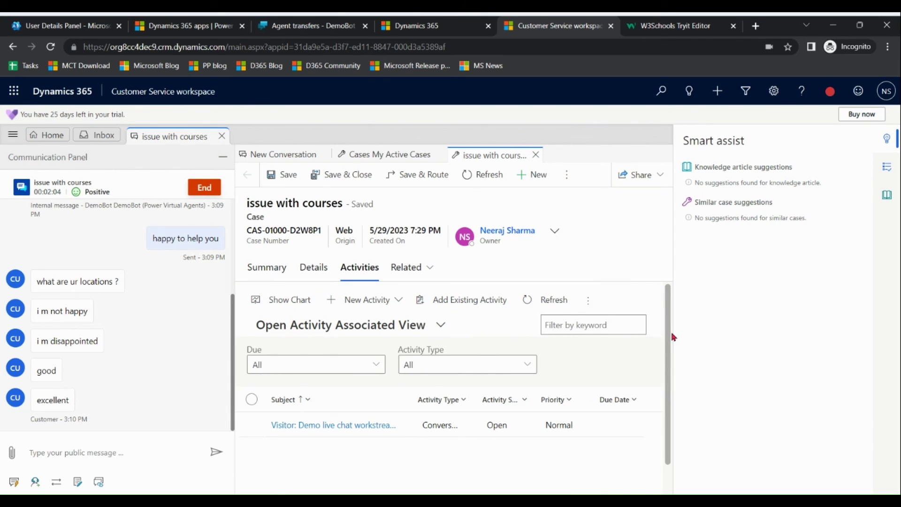
scroll(672, 337, "down", 1)
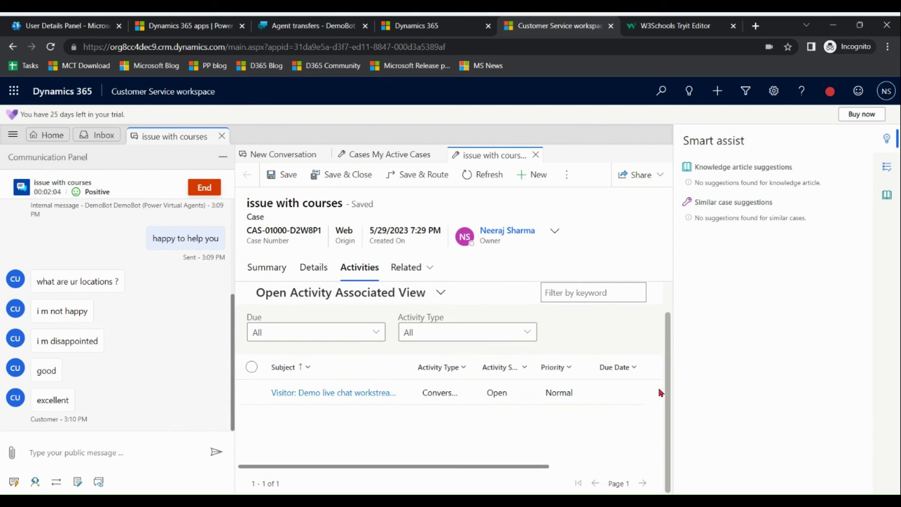
left_click(366, 395)
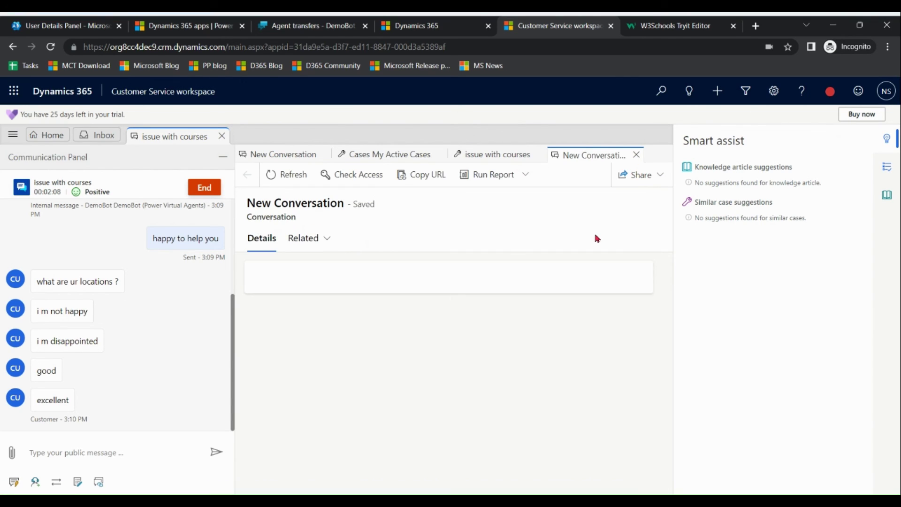